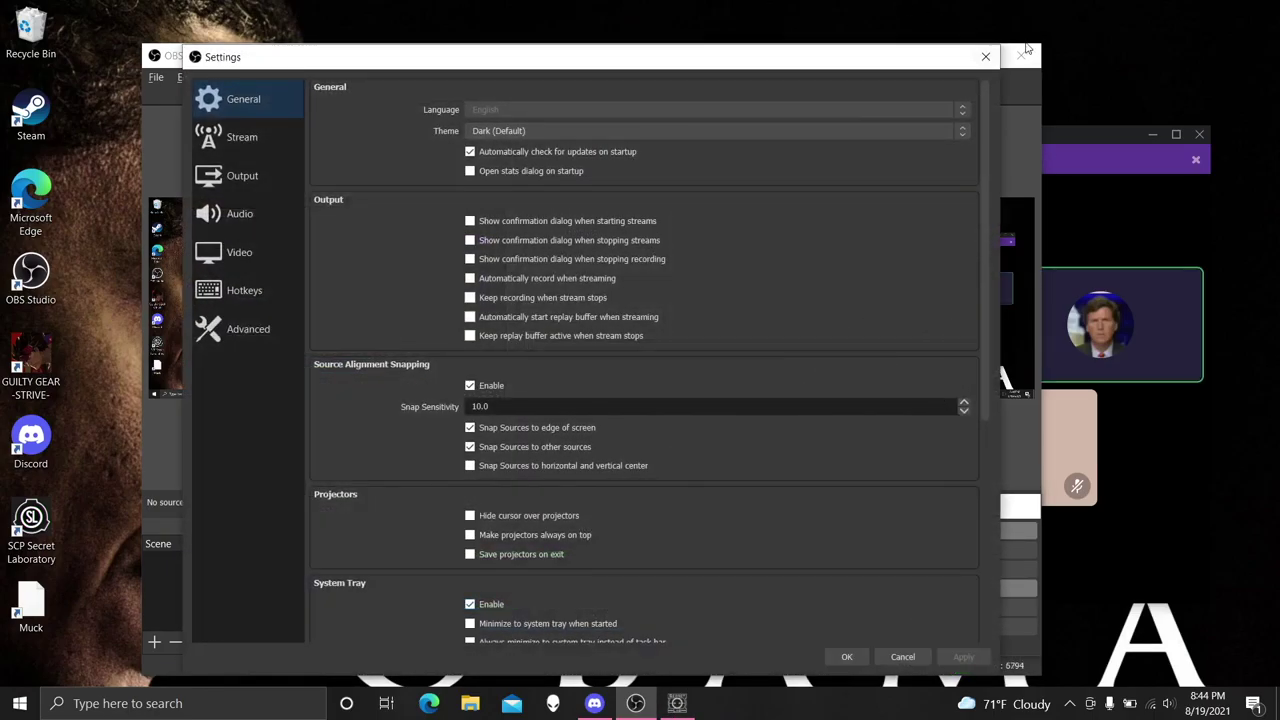
Close the OBS Settings window to get back to the live-streaming main window
left_click(985, 56)
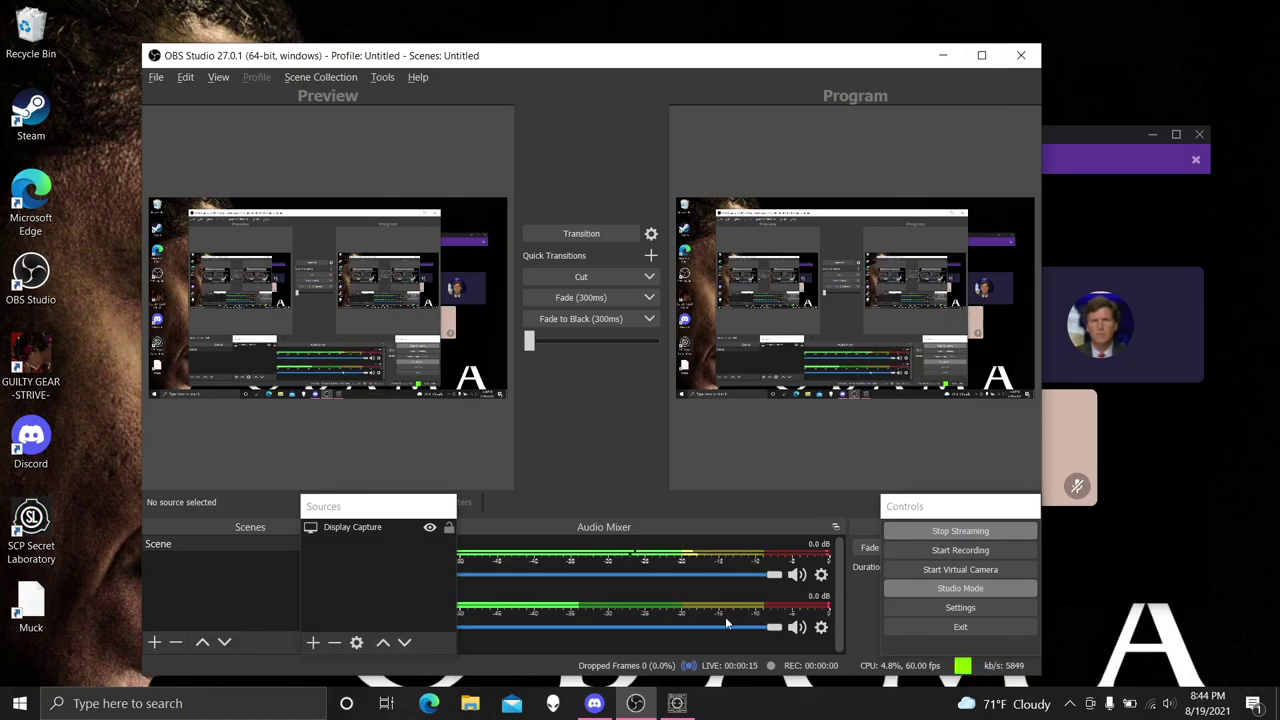
Bring SCP: Secret Laboratory to the front and lower its Master Volume from 86% to 41%
left_click(677, 705)
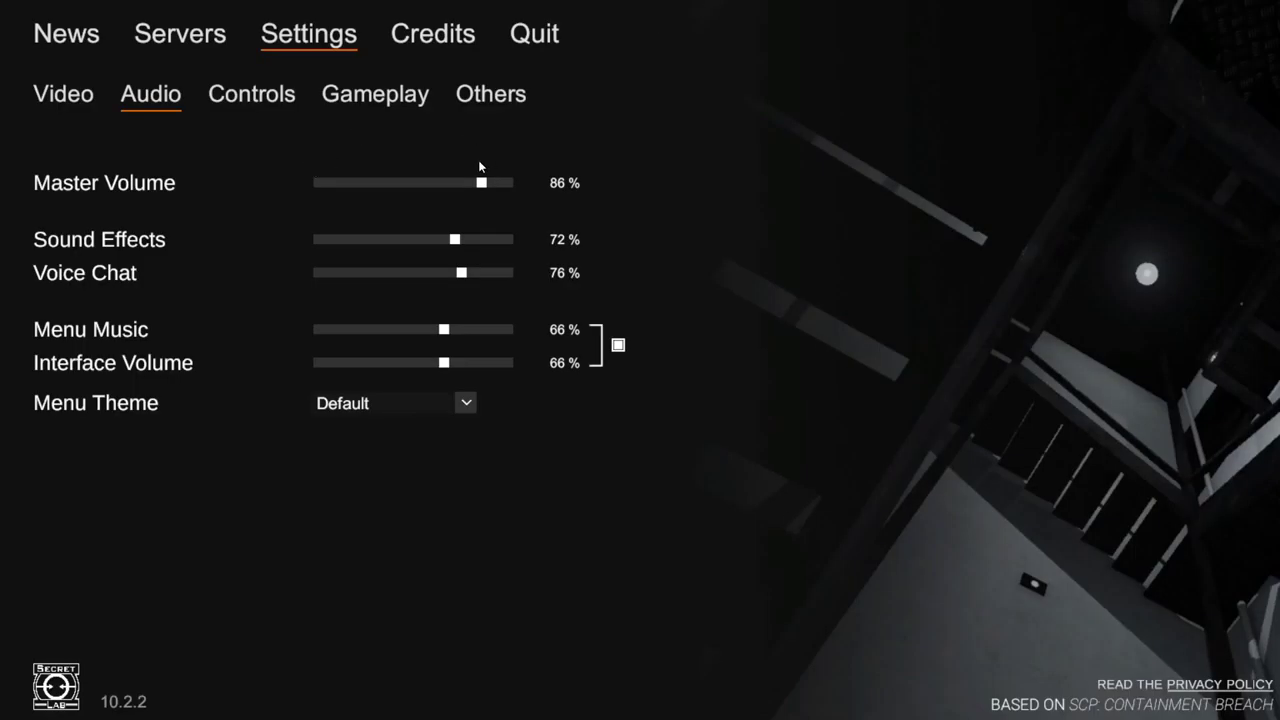
left_click(418, 183)
left_click(396, 183)
key("super")
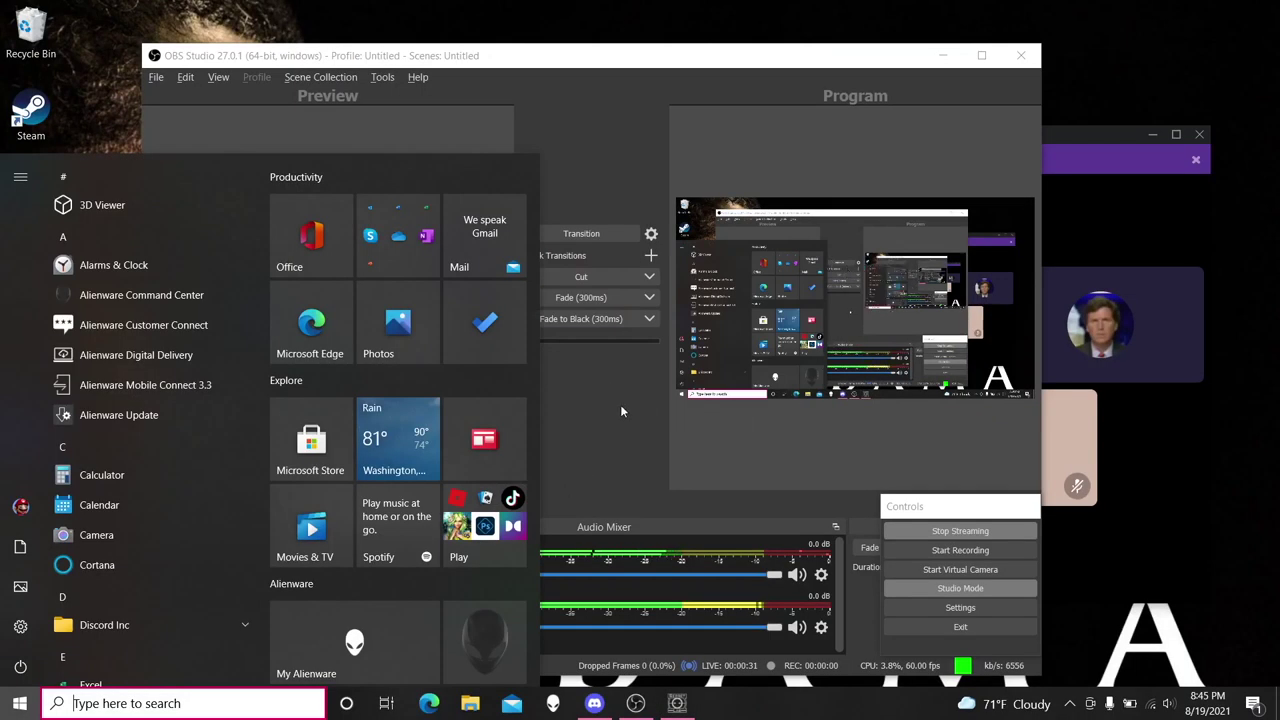
left_click(620, 410)
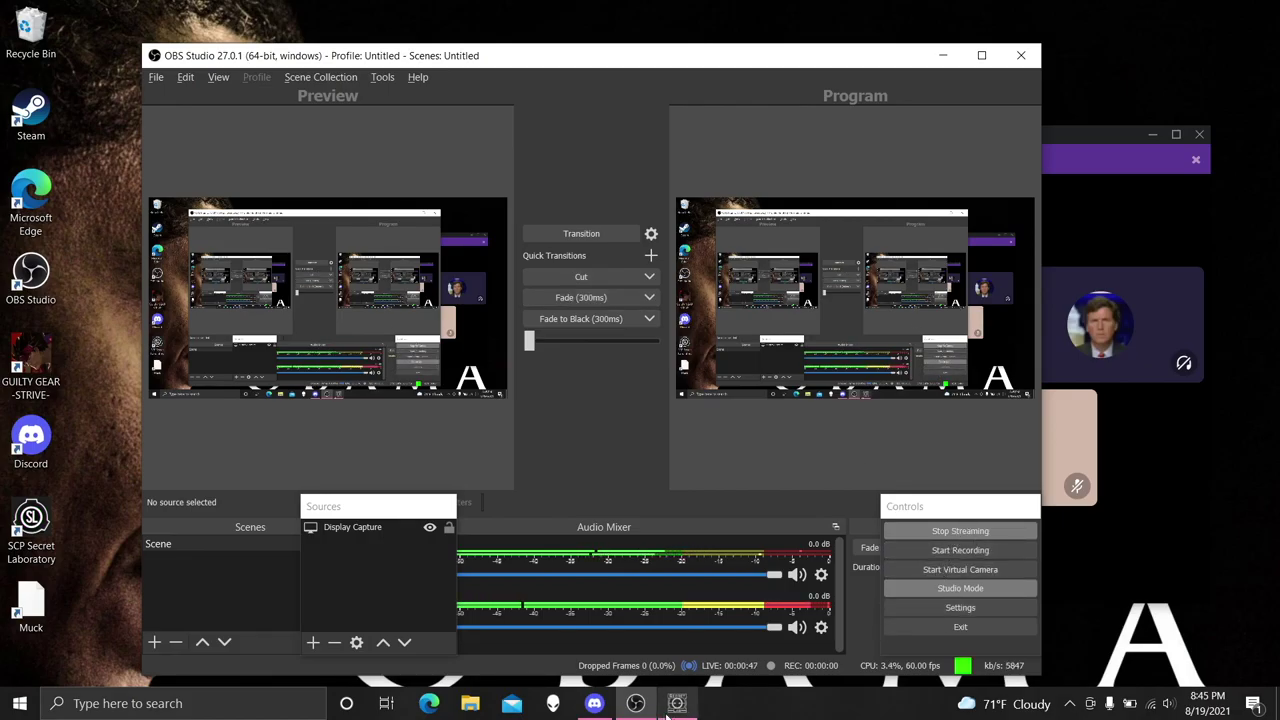
mouse_move(688, 708)
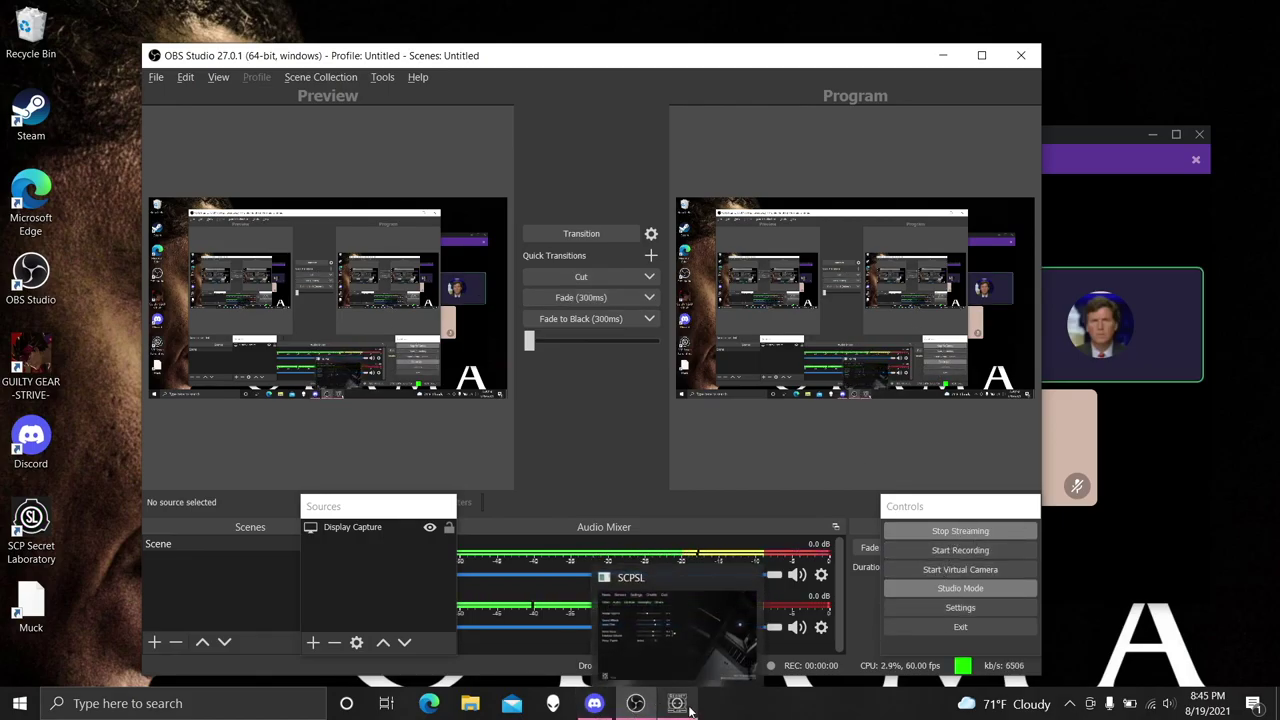
left_click(688, 708)
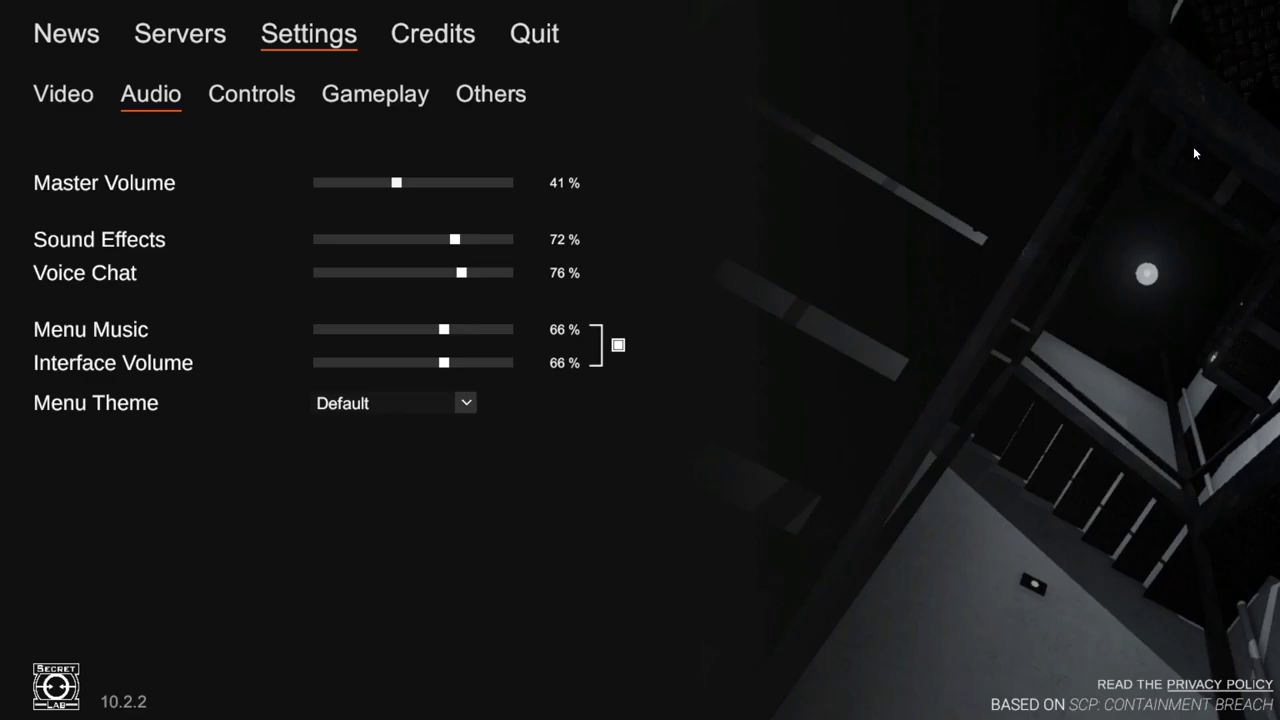
Back in the game's audio settings, cut menu music and interface volume to 32%
key("super")
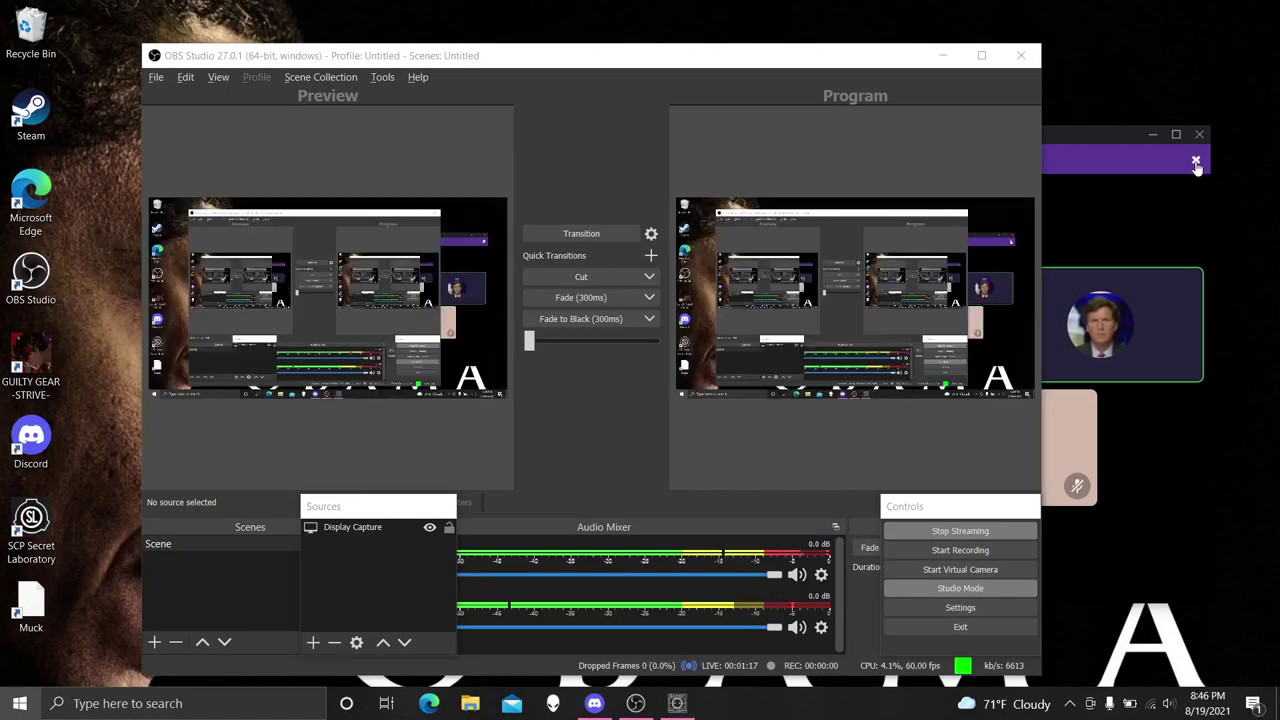
left_click(602, 97)
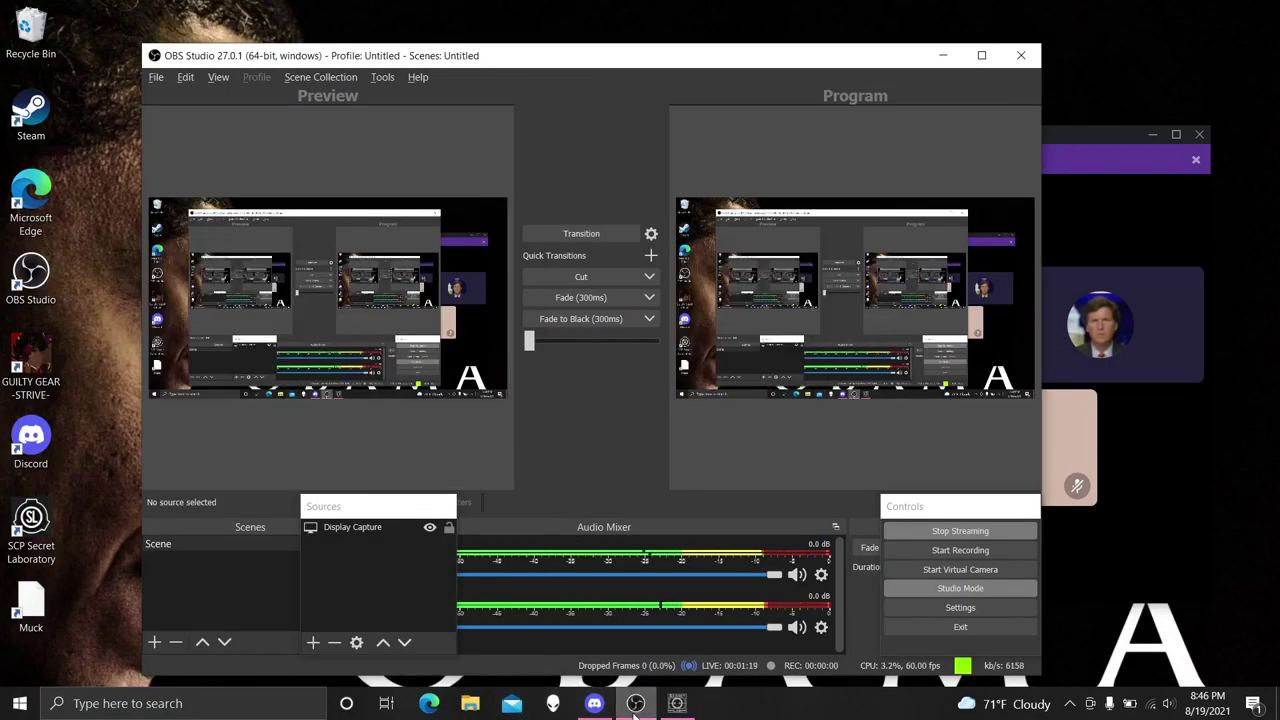
left_click(677, 703)
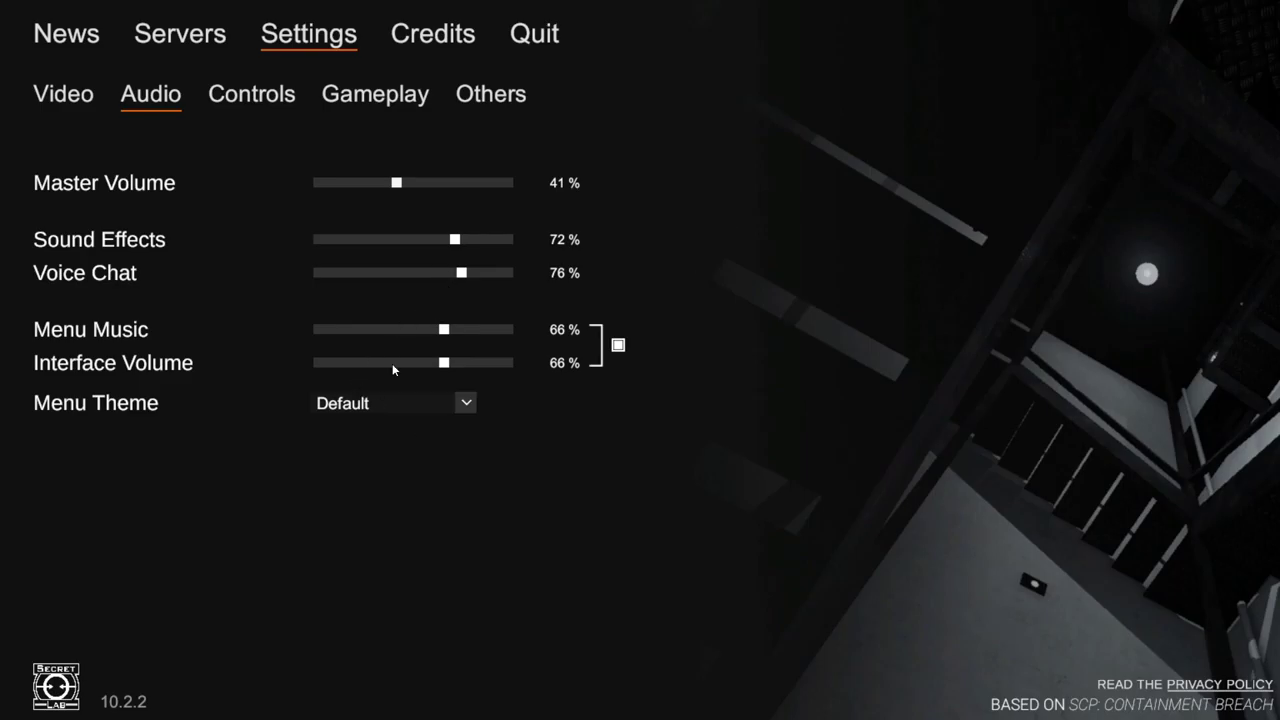
left_click(381, 330)
In the Discord call, turn one member's user volume down to 74%
key("super")
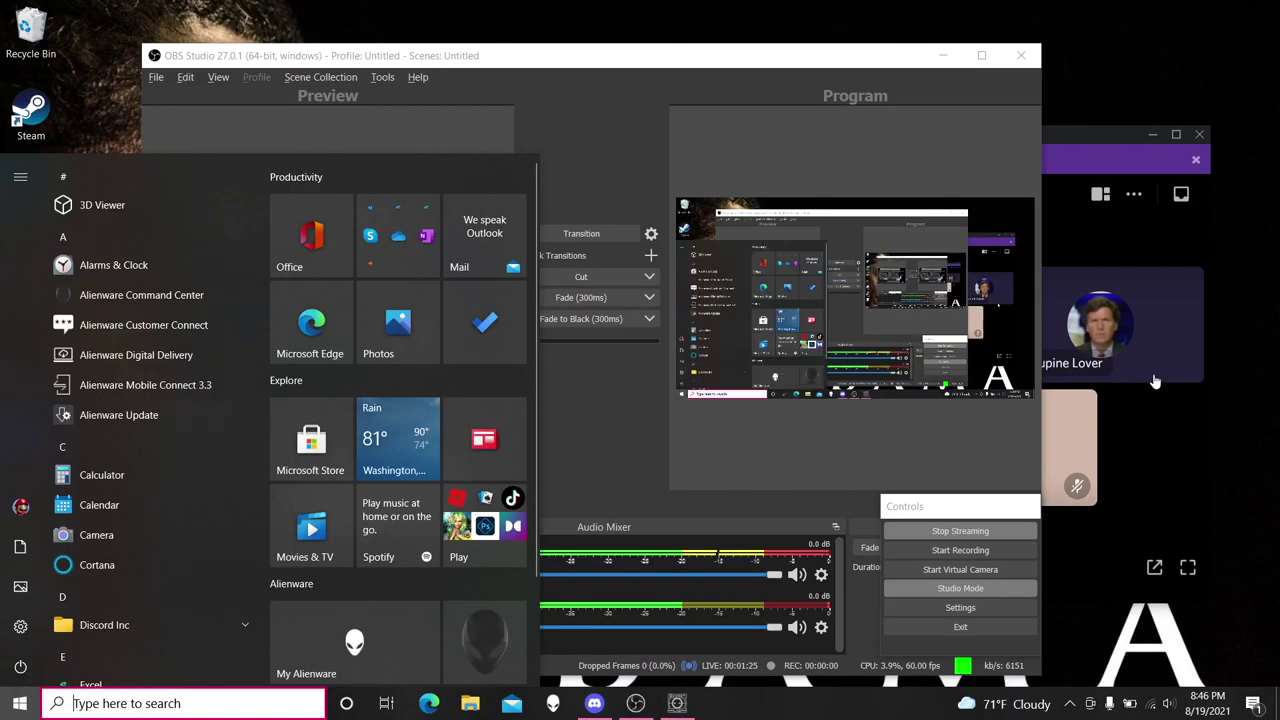
left_click(594, 703)
scroll(451, 404, "down", 2)
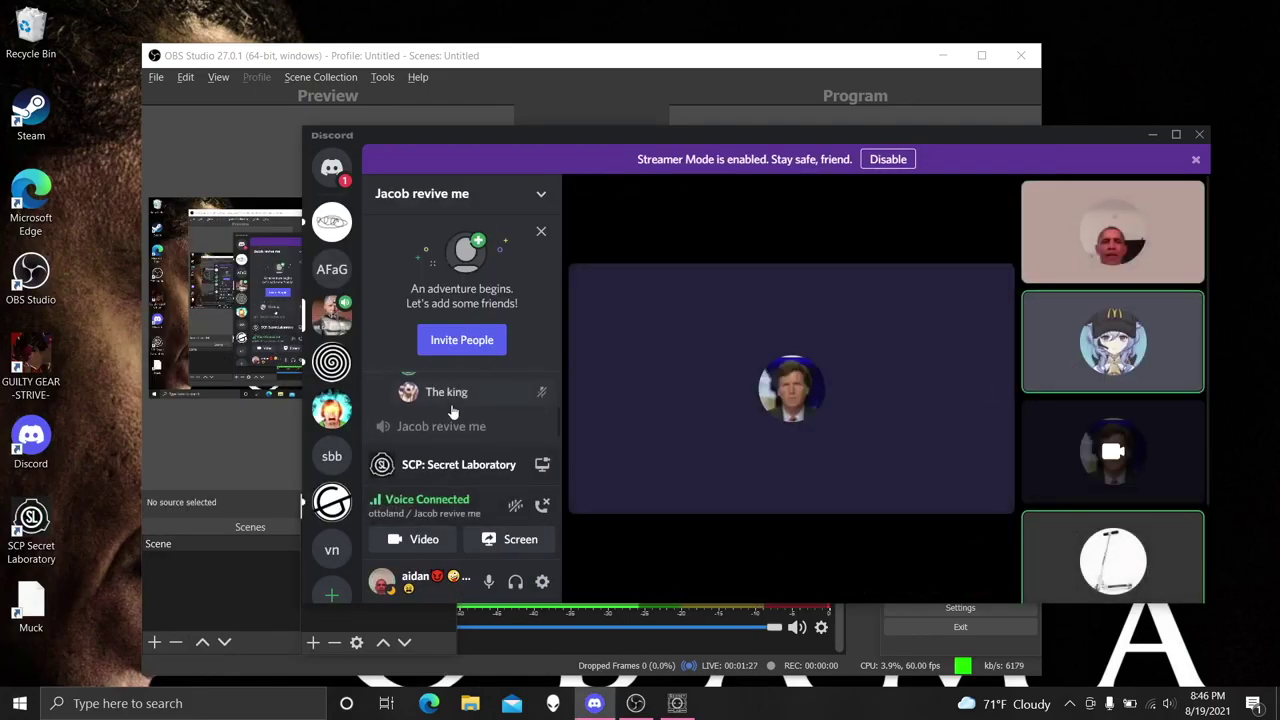
right_click(451, 398)
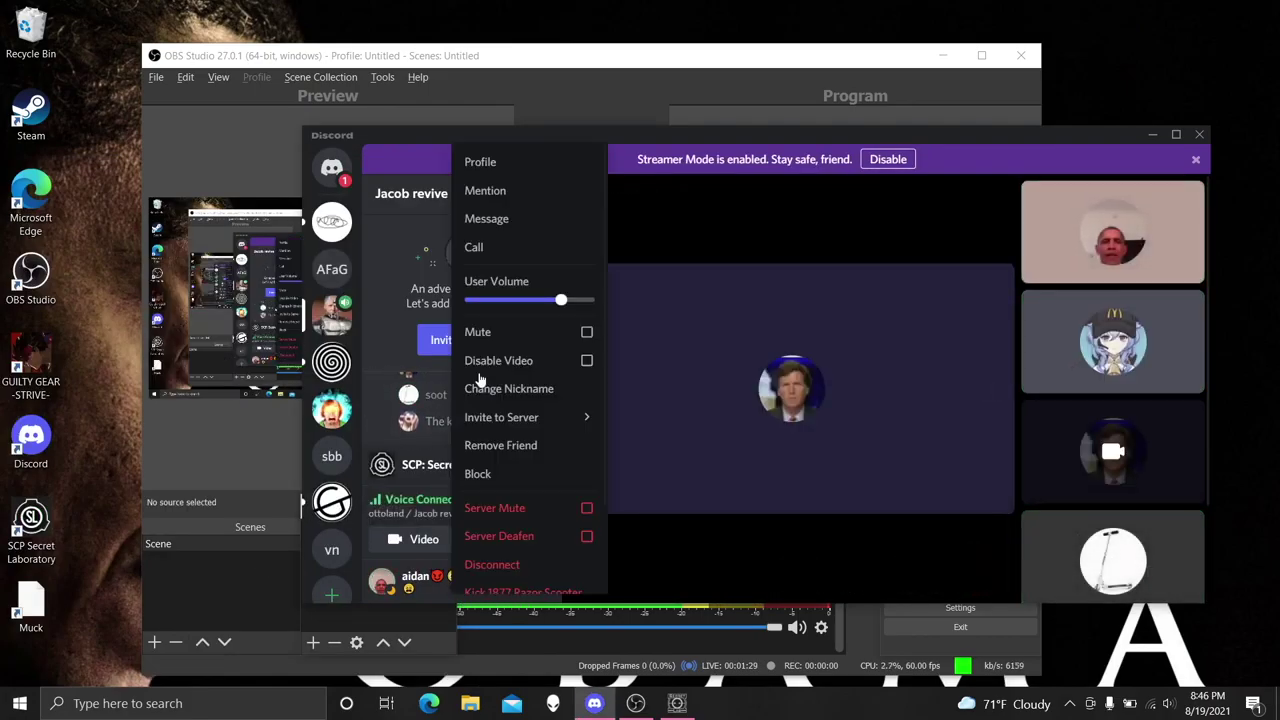
left_click(540, 301)
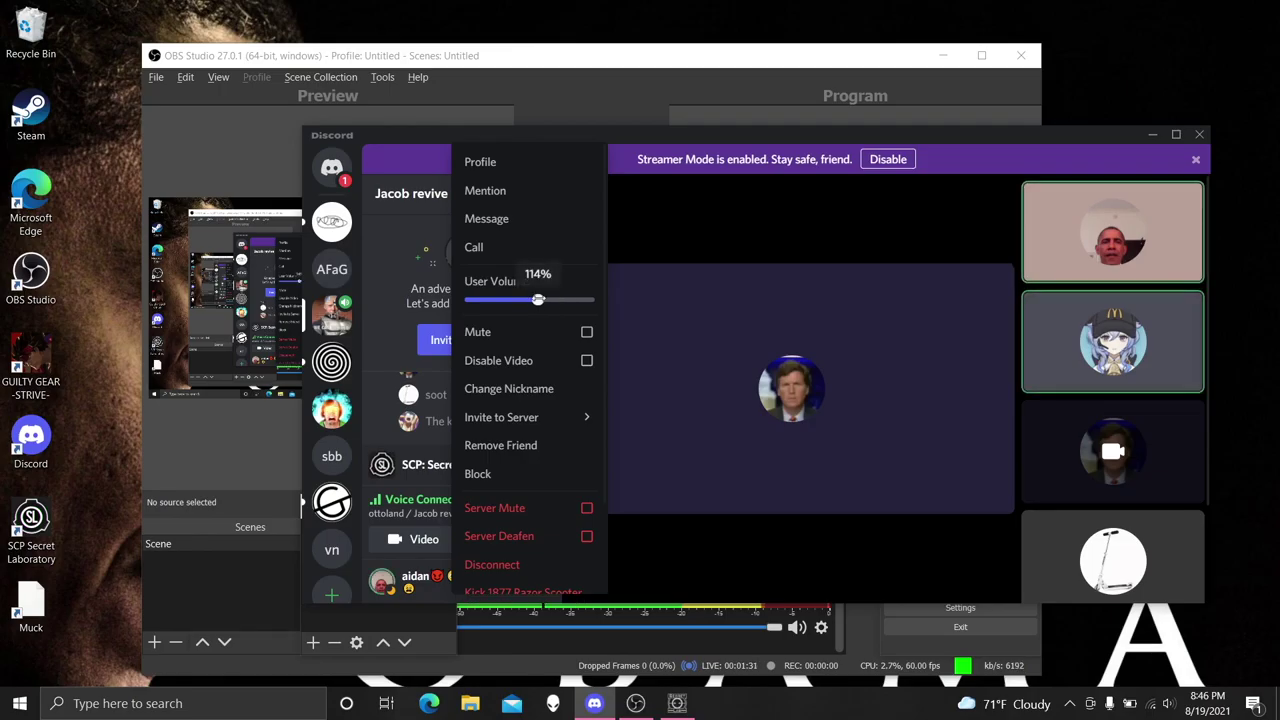
left_click(411, 375)
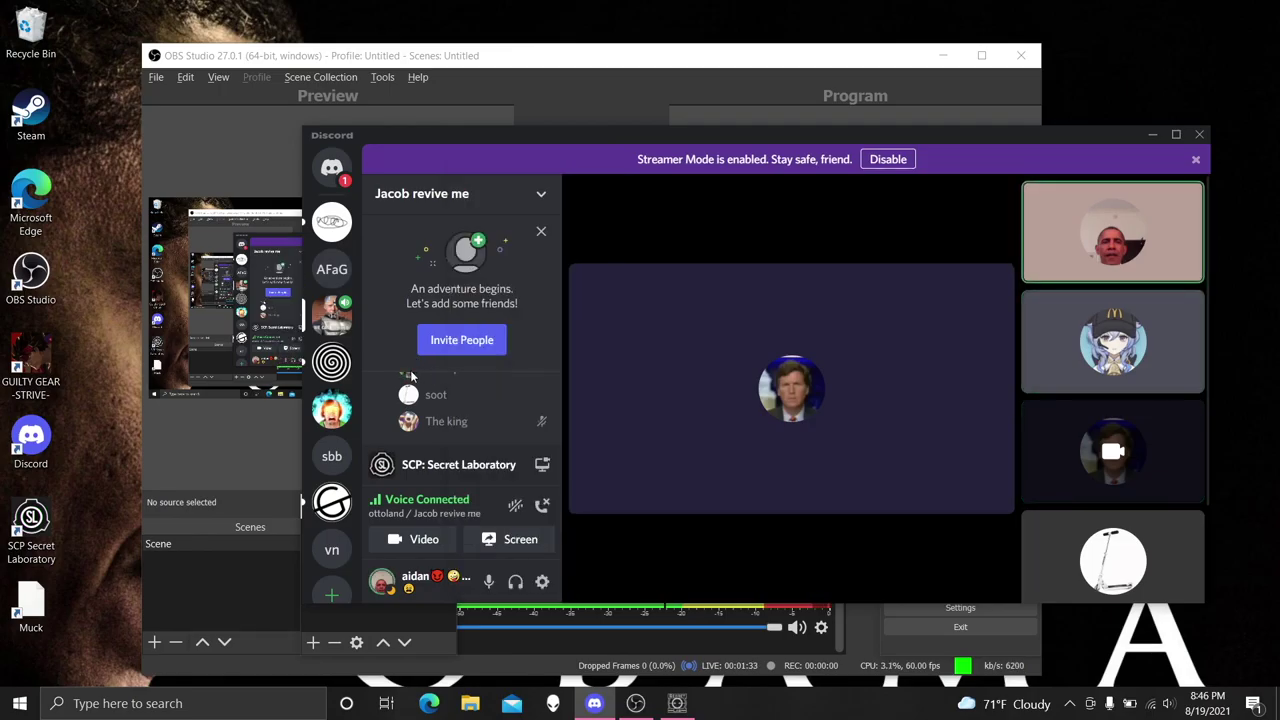
Scroll up the call list, open another member's options, then return to OBS Studio
scroll(469, 421, "up", 1)
scroll(469, 421, "up", 2)
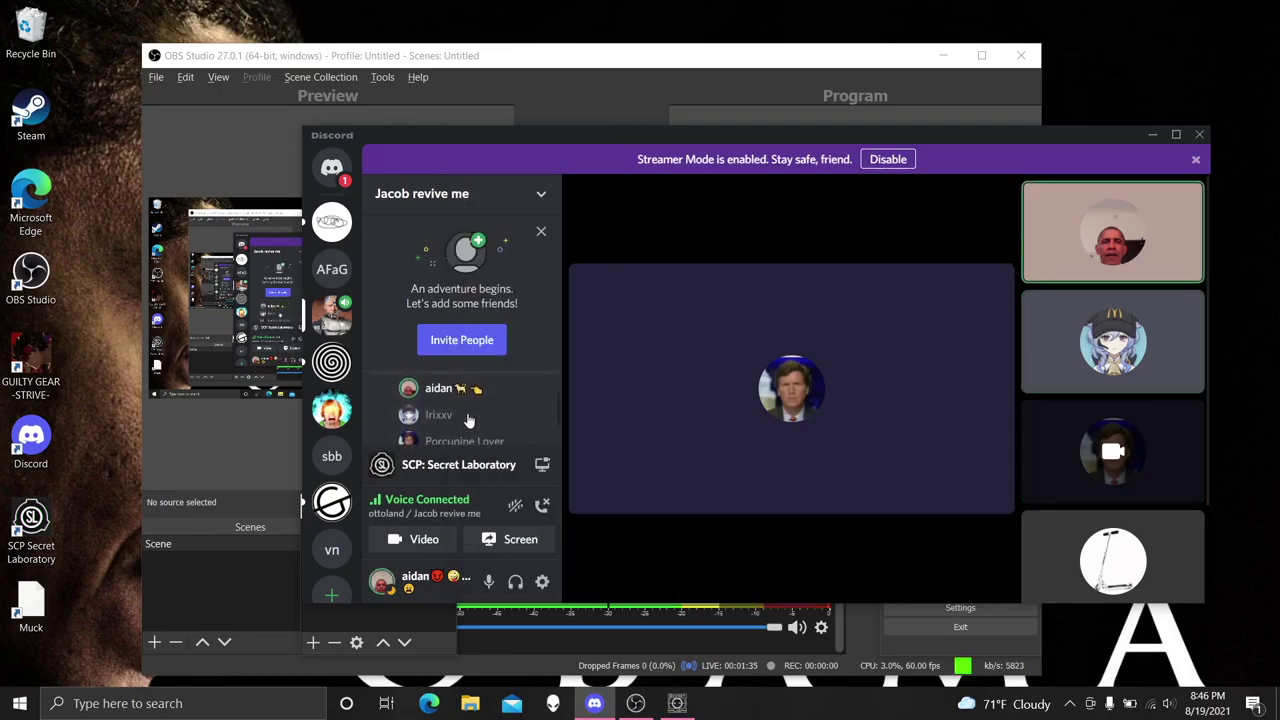
right_click(467, 412)
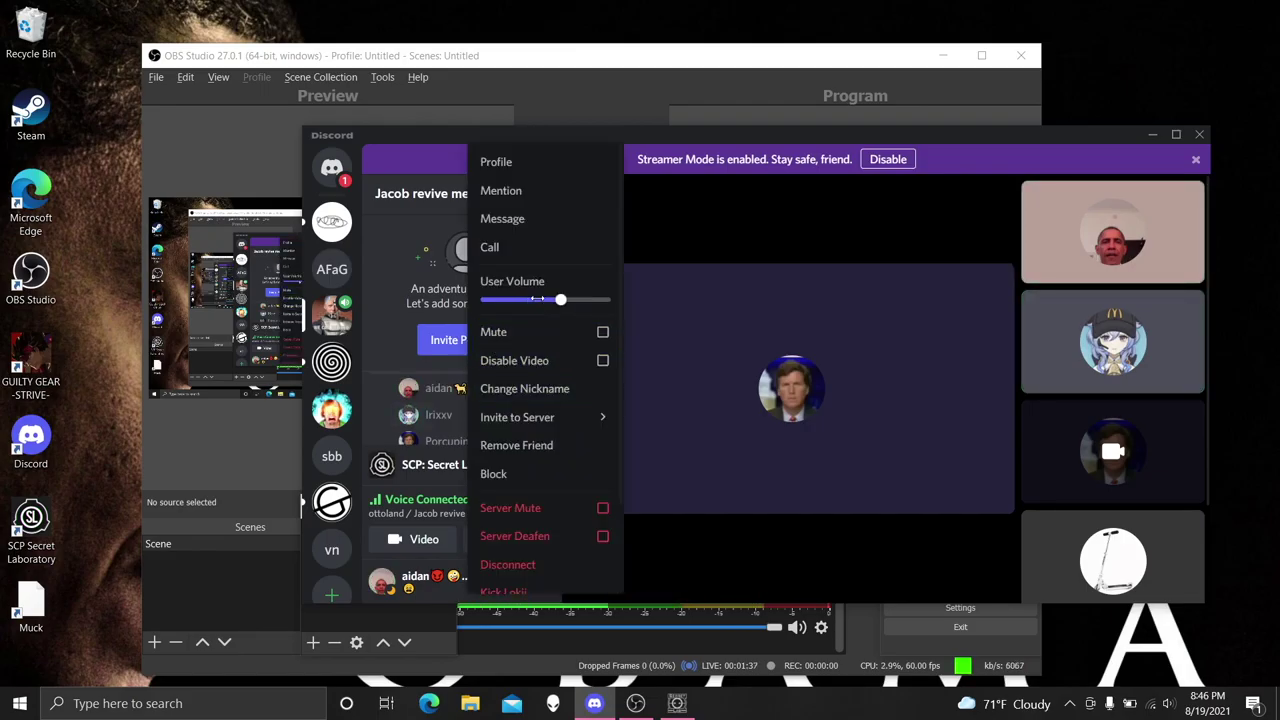
left_click(192, 462)
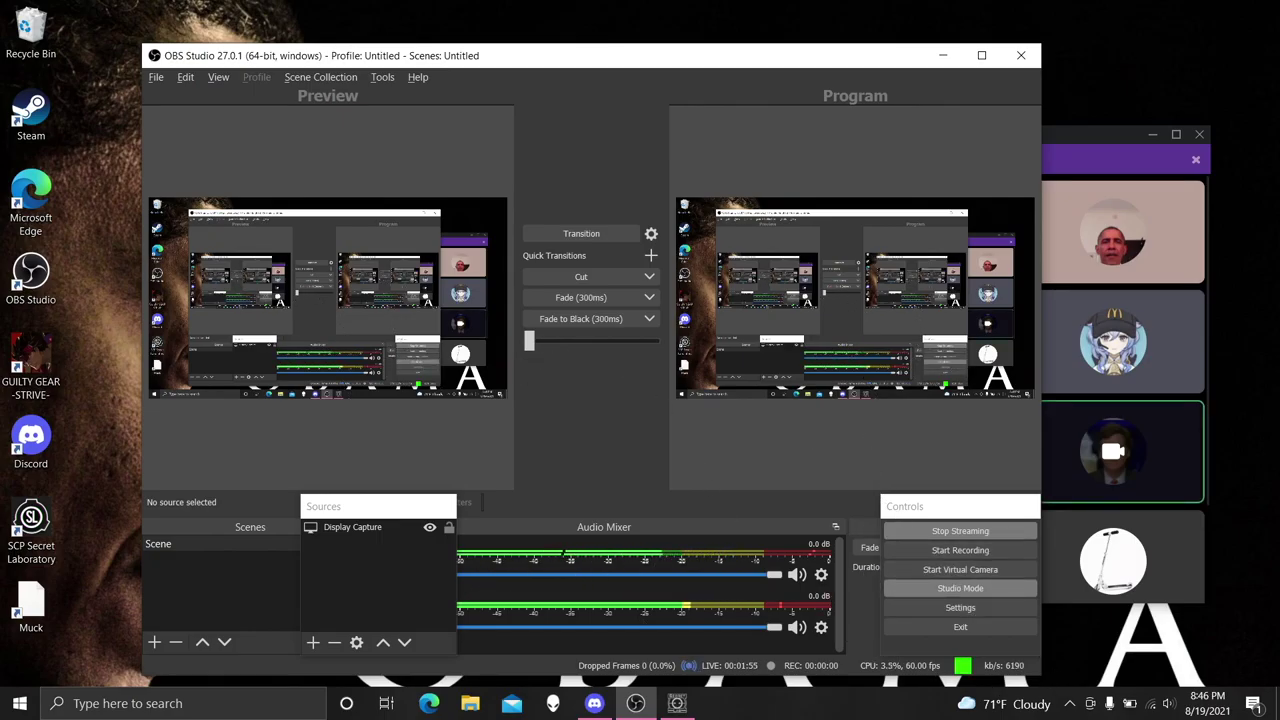
mouse_move(677, 703)
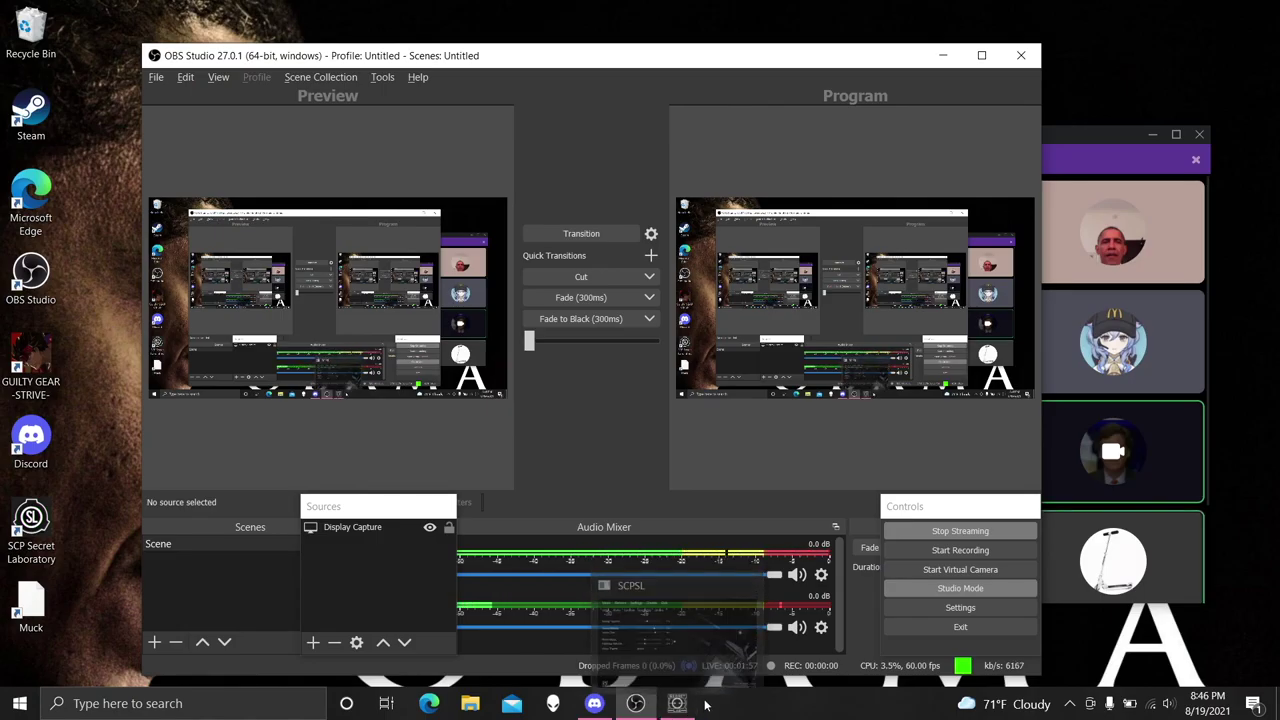
mouse_move(1169, 572)
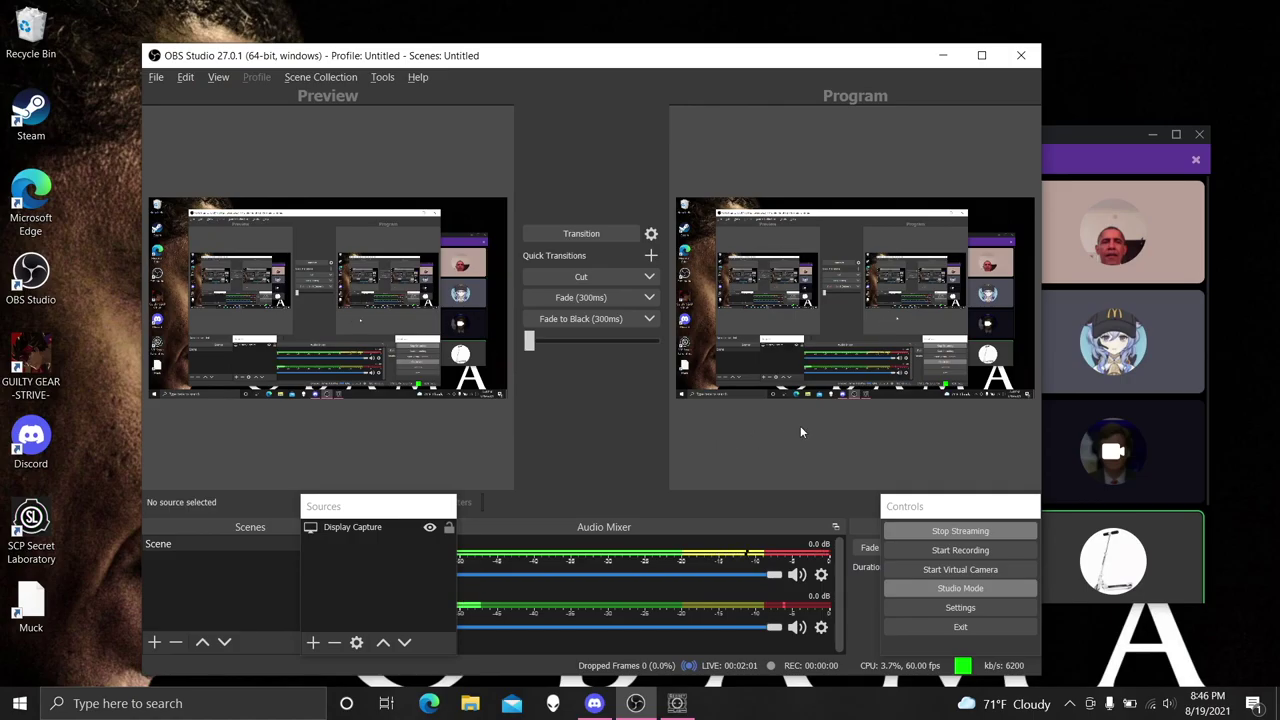
mouse_move(1133, 540)
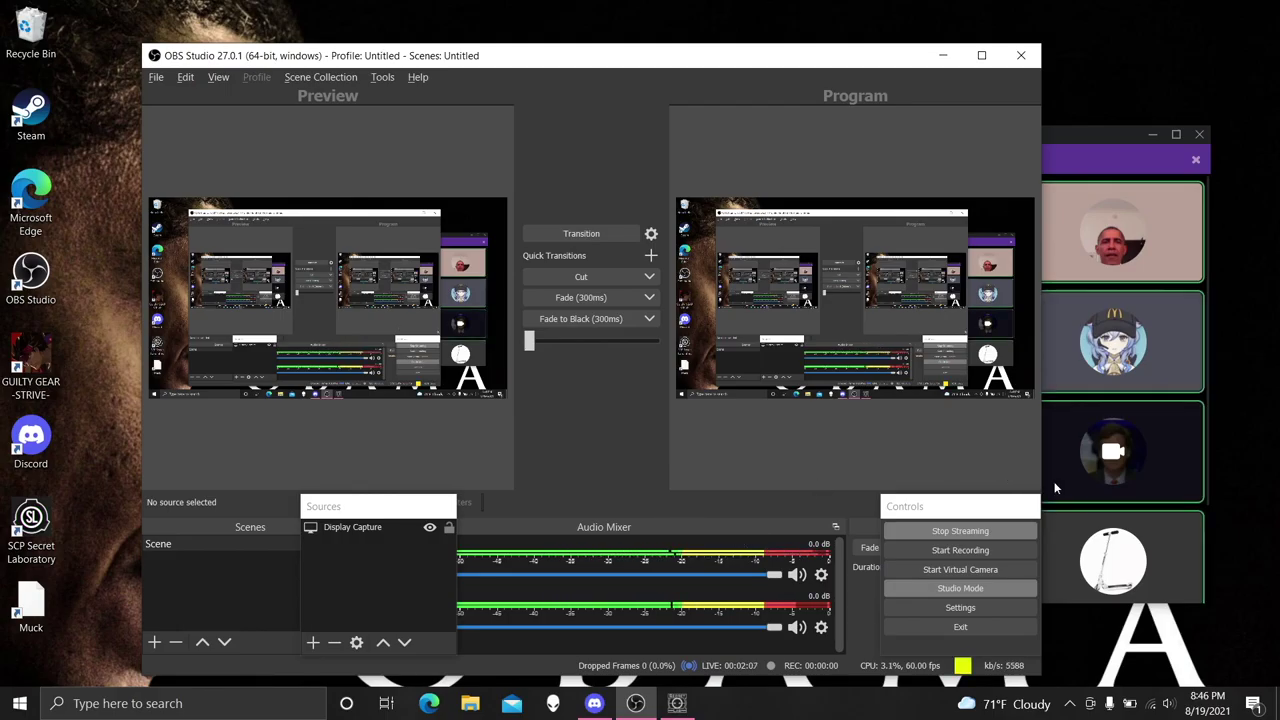
left_click(1088, 497)
scroll(447, 418, "down", 2)
right_click(447, 418)
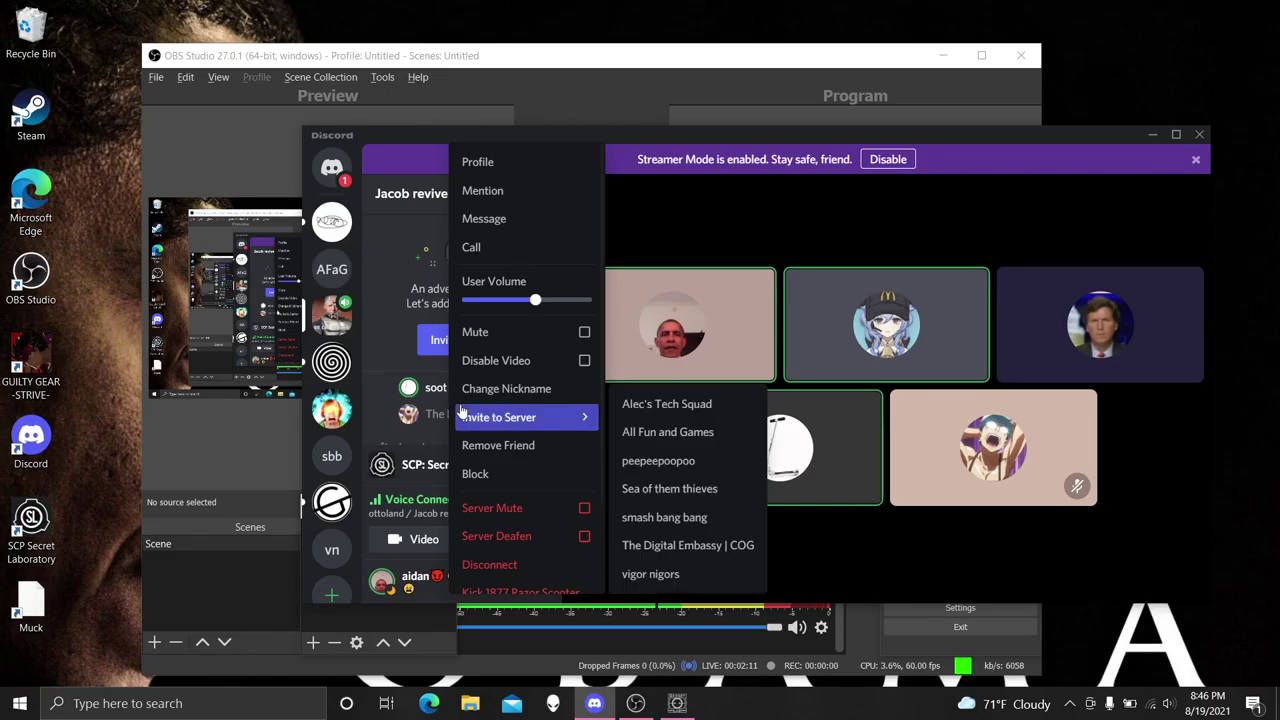
left_click(697, 652)
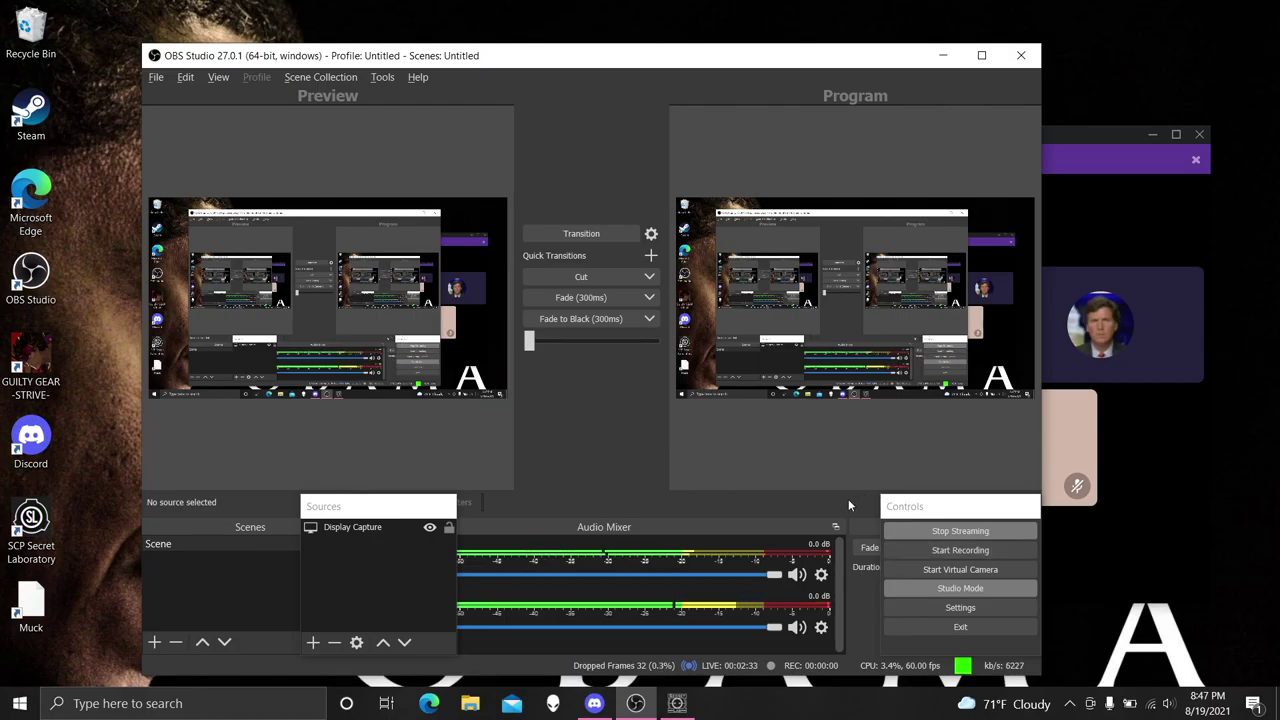
Cancel exiting OBS so the stream keeps running, and keep the Fade transition
left_click(923, 628)
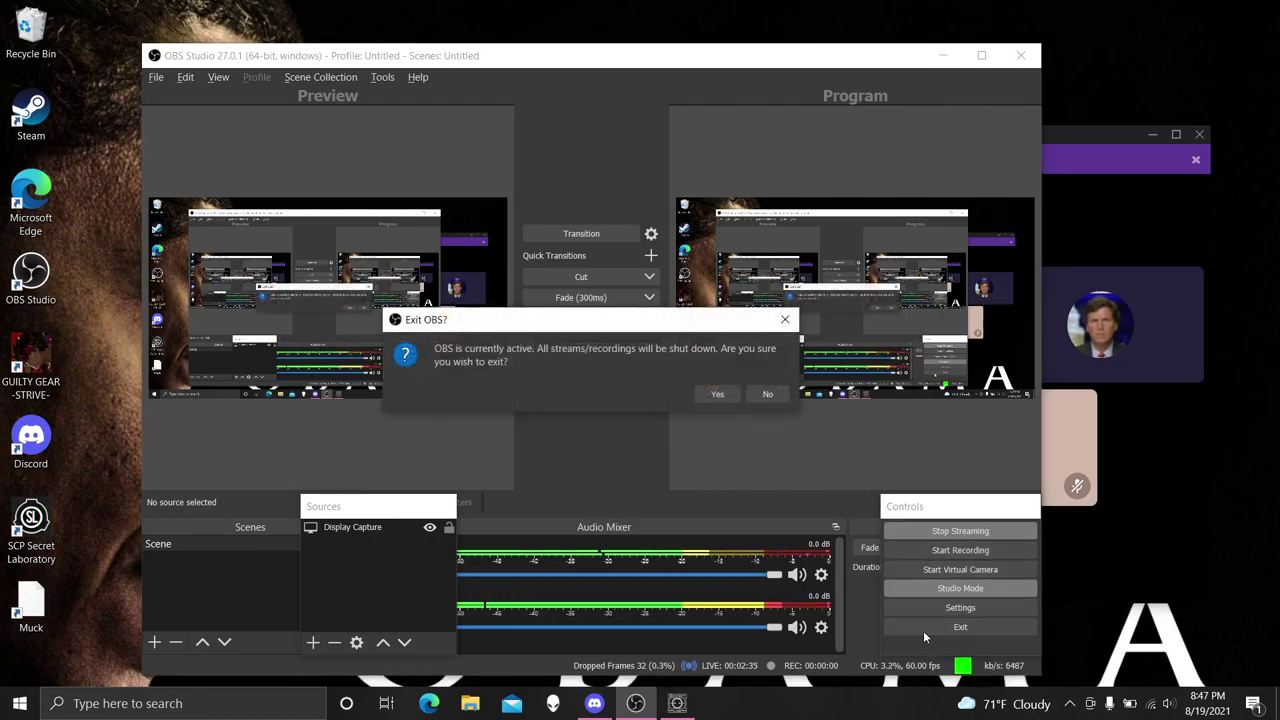
left_click(788, 325)
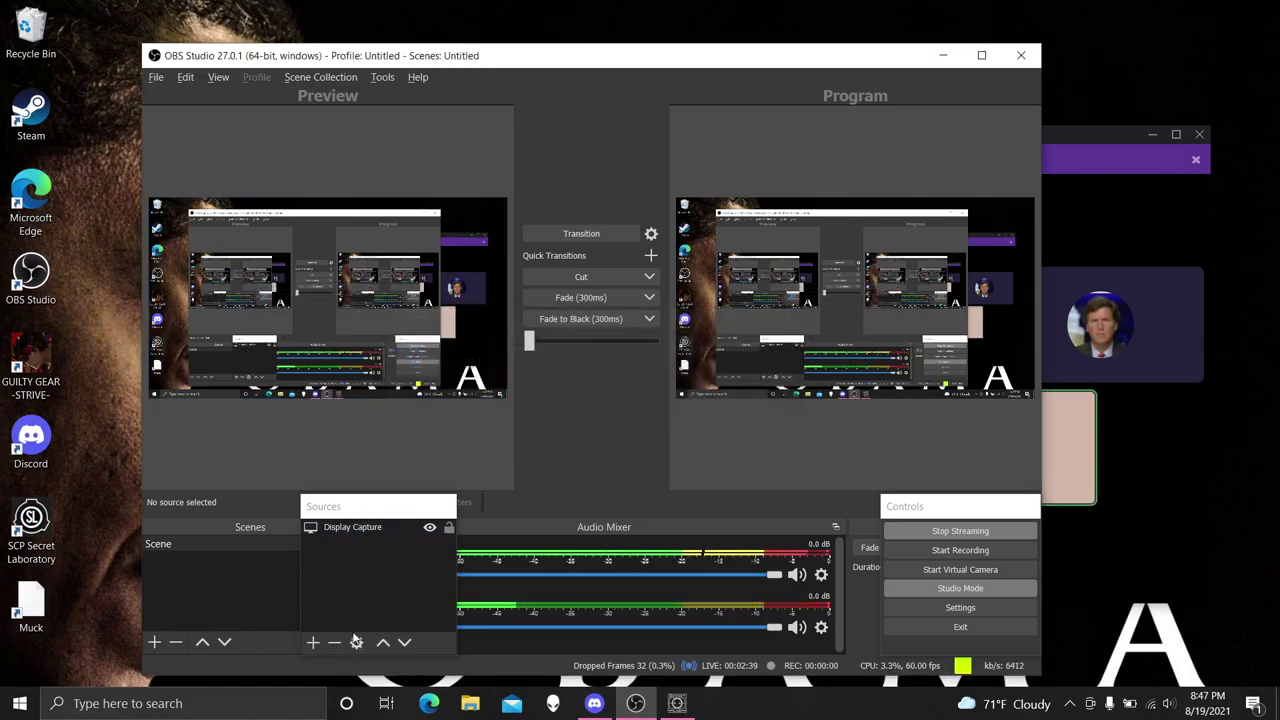
left_click(356, 642)
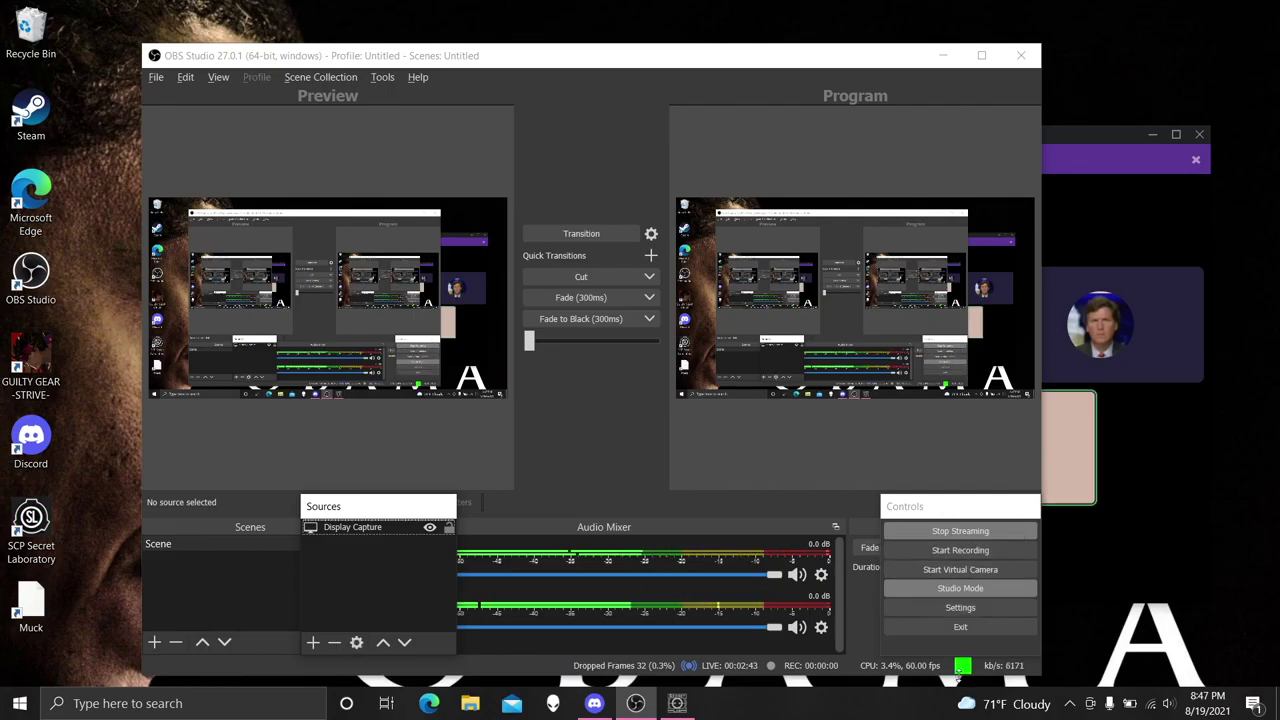
left_click(866, 548)
left_click(891, 505)
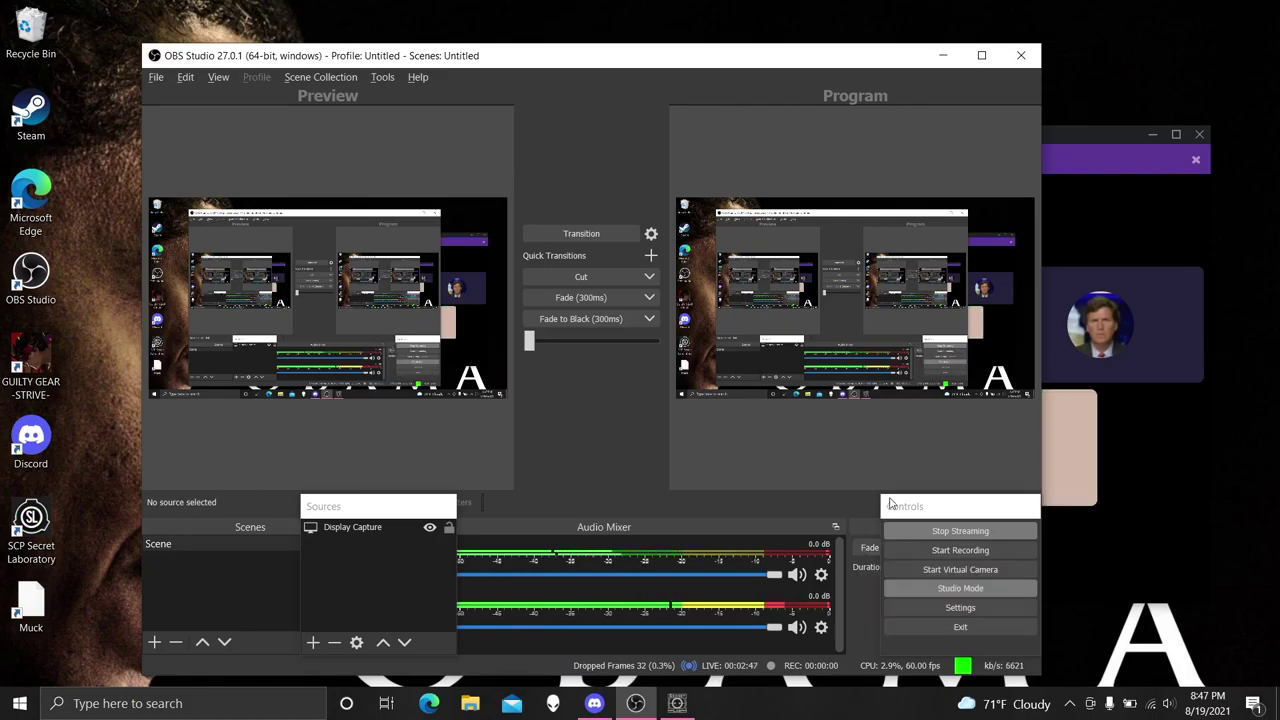
Check the Controls dock and transition settings options, then bring up the Tools menu
left_click(941, 512)
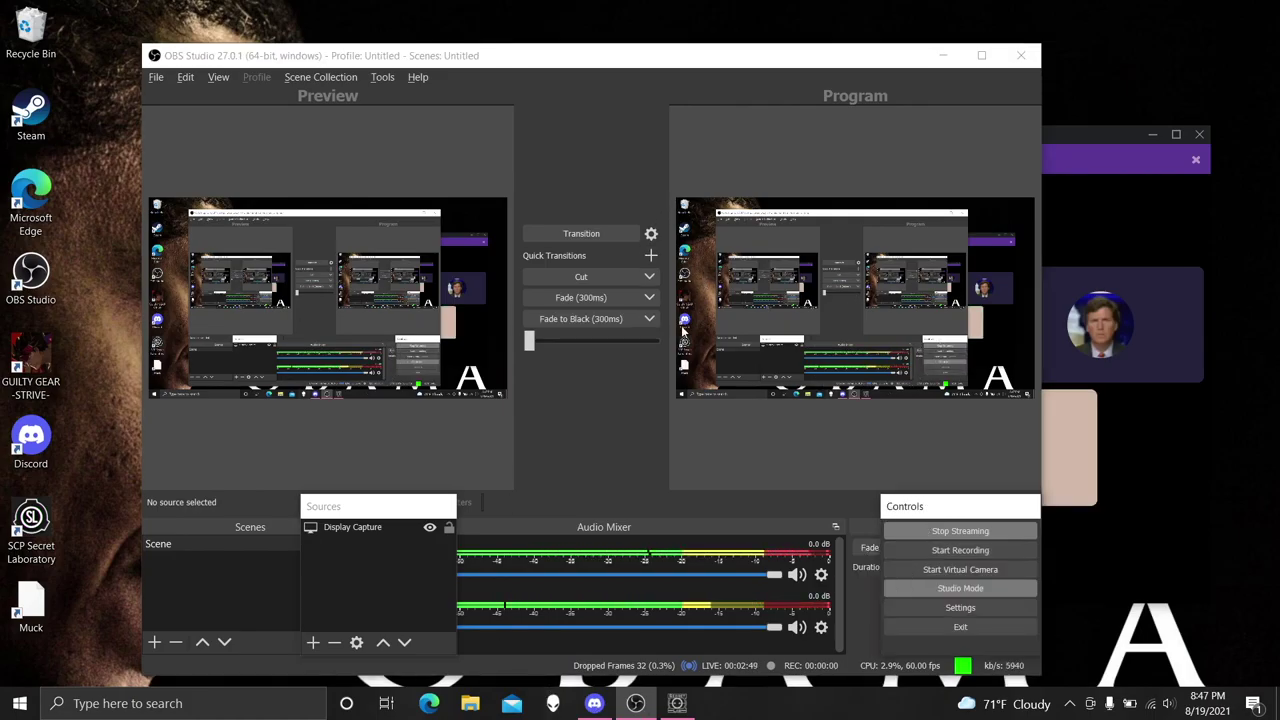
left_click(584, 260)
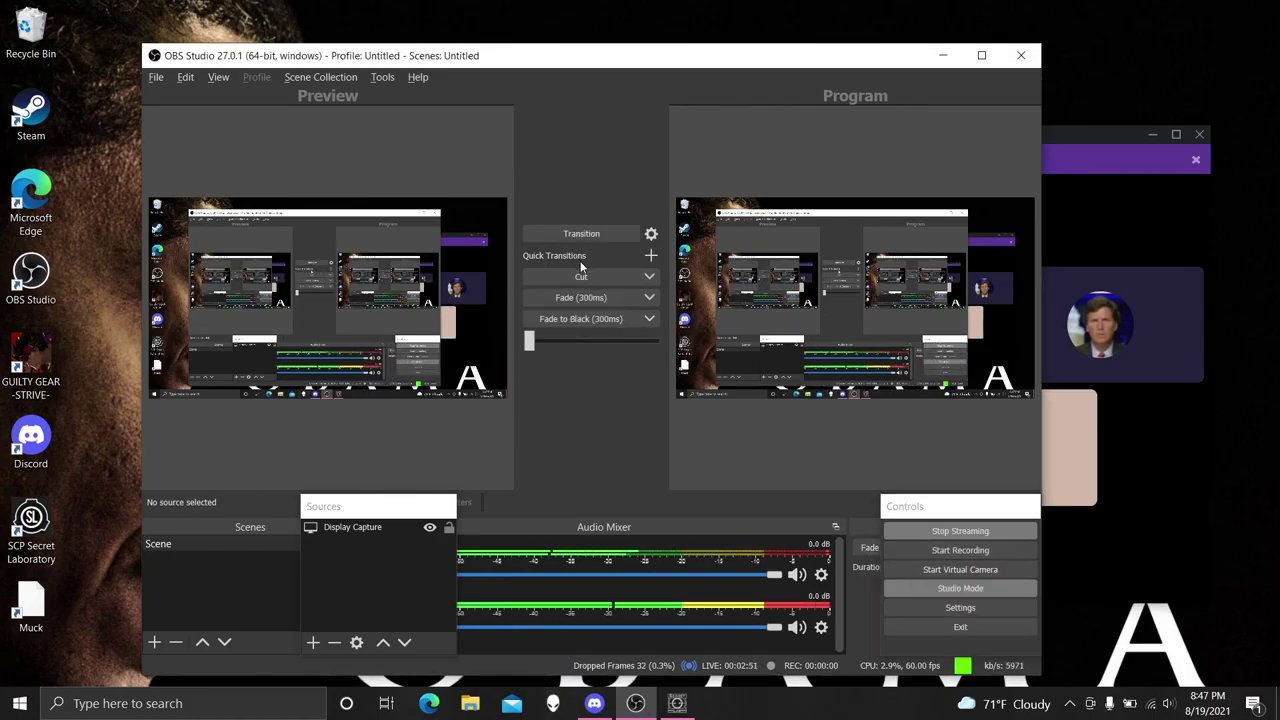
left_click(650, 234)
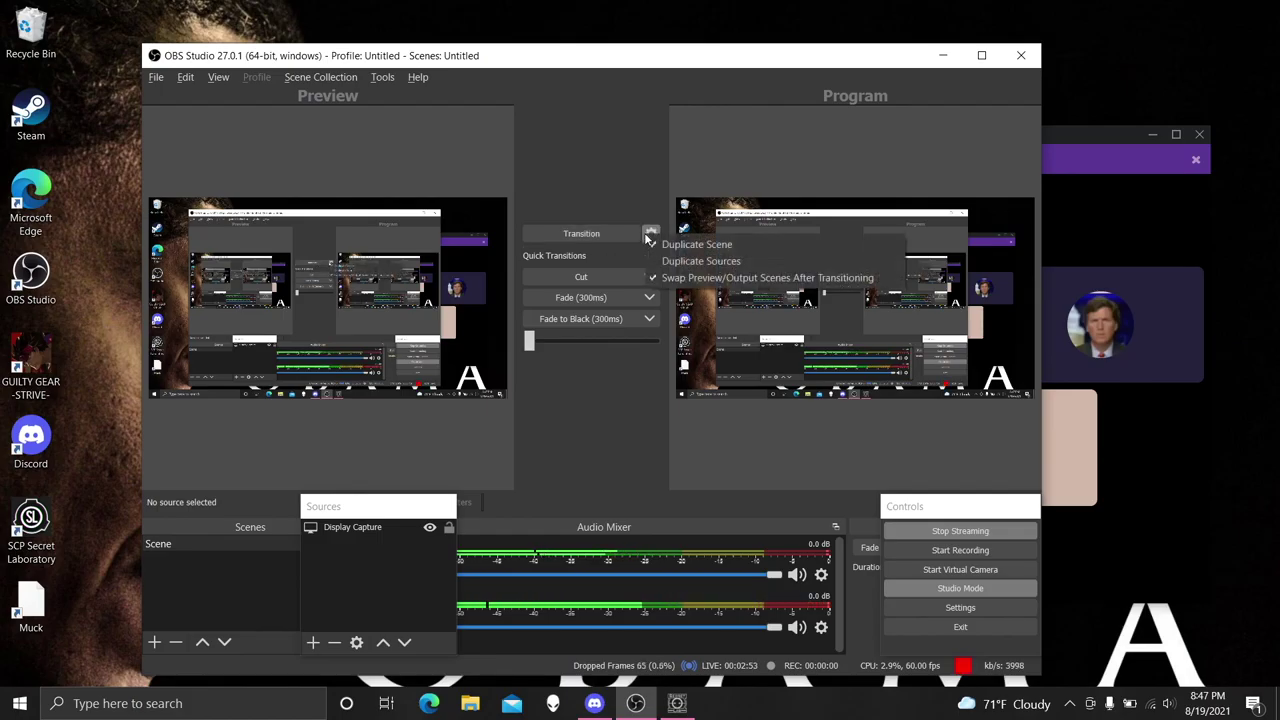
left_click(604, 233)
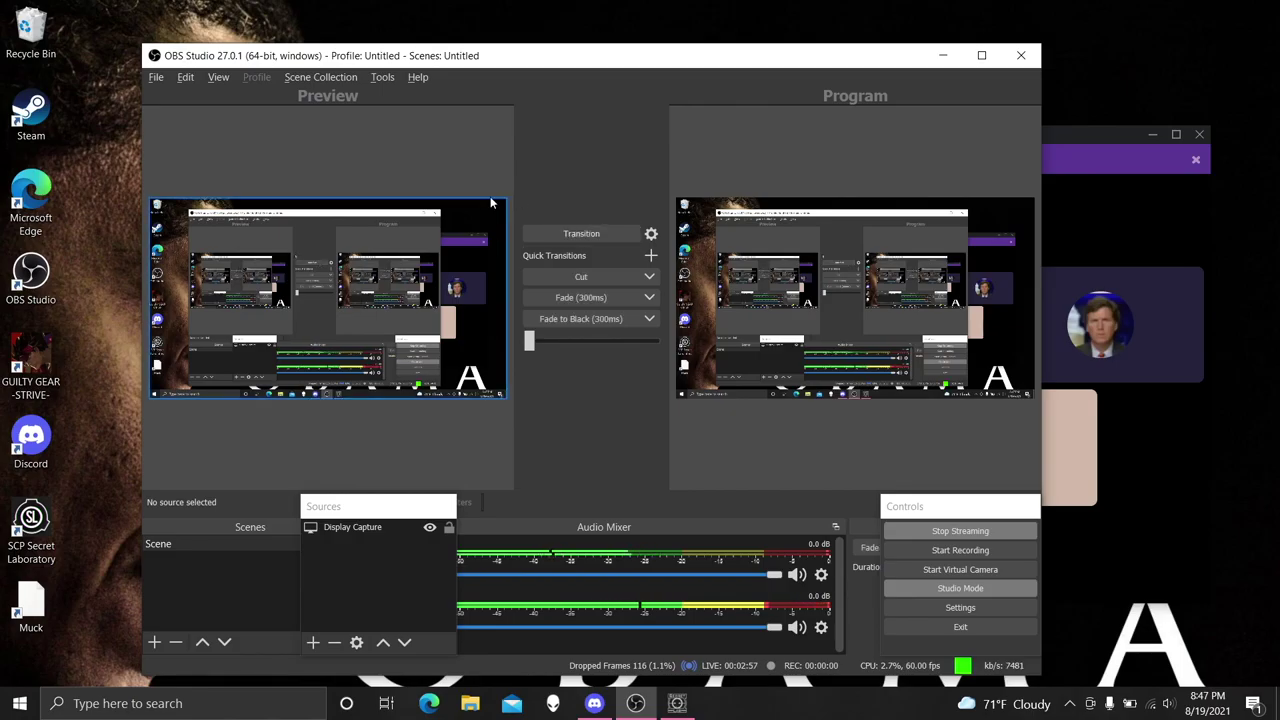
left_click(382, 78)
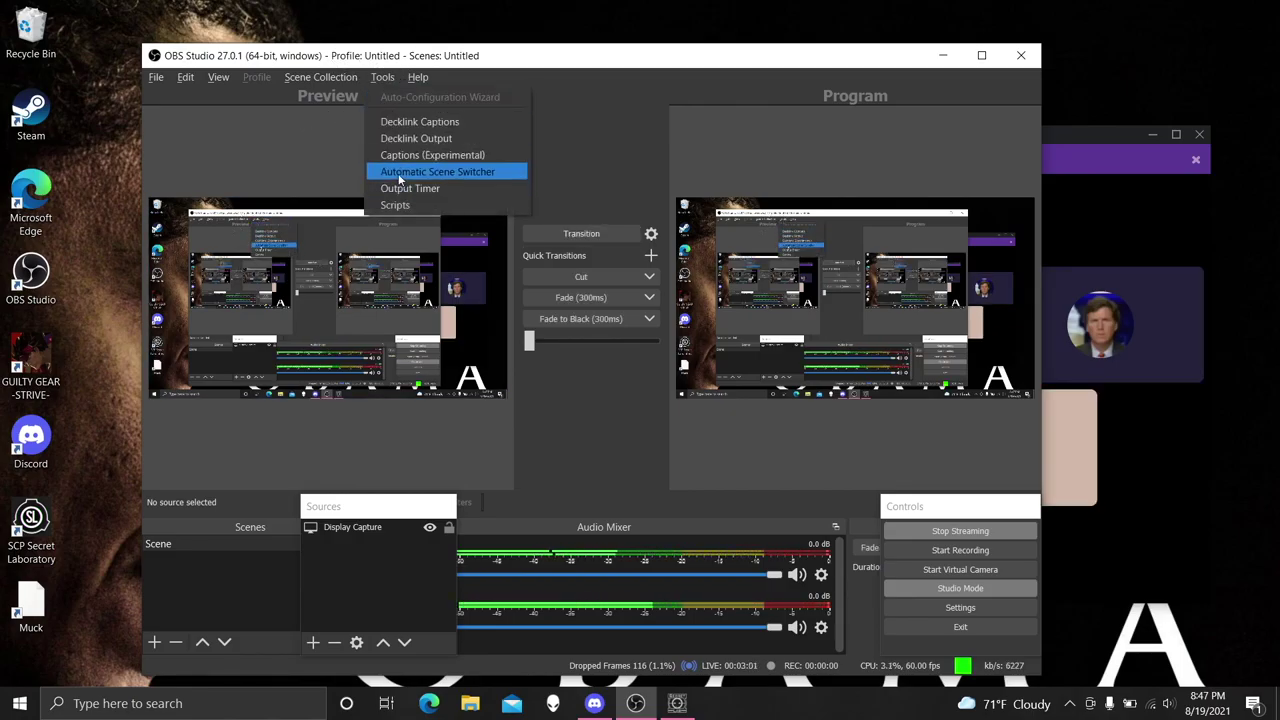
mouse_move(210, 79)
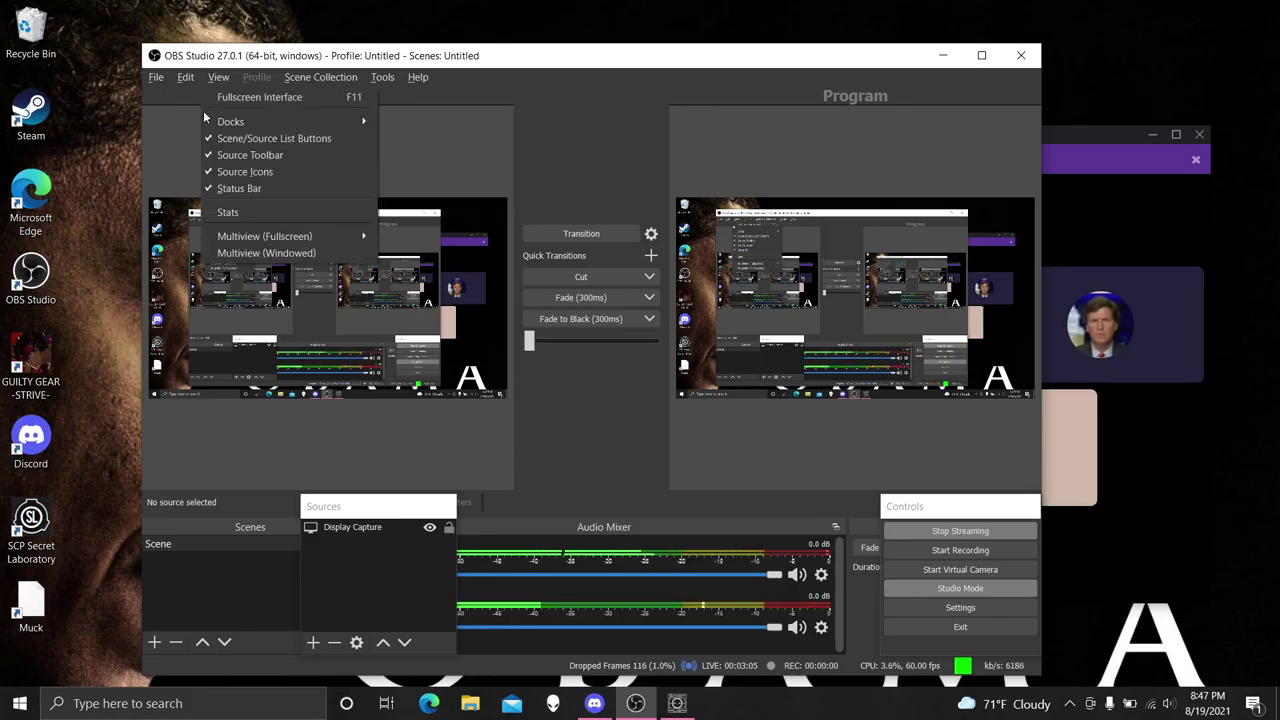
mouse_move(220, 122)
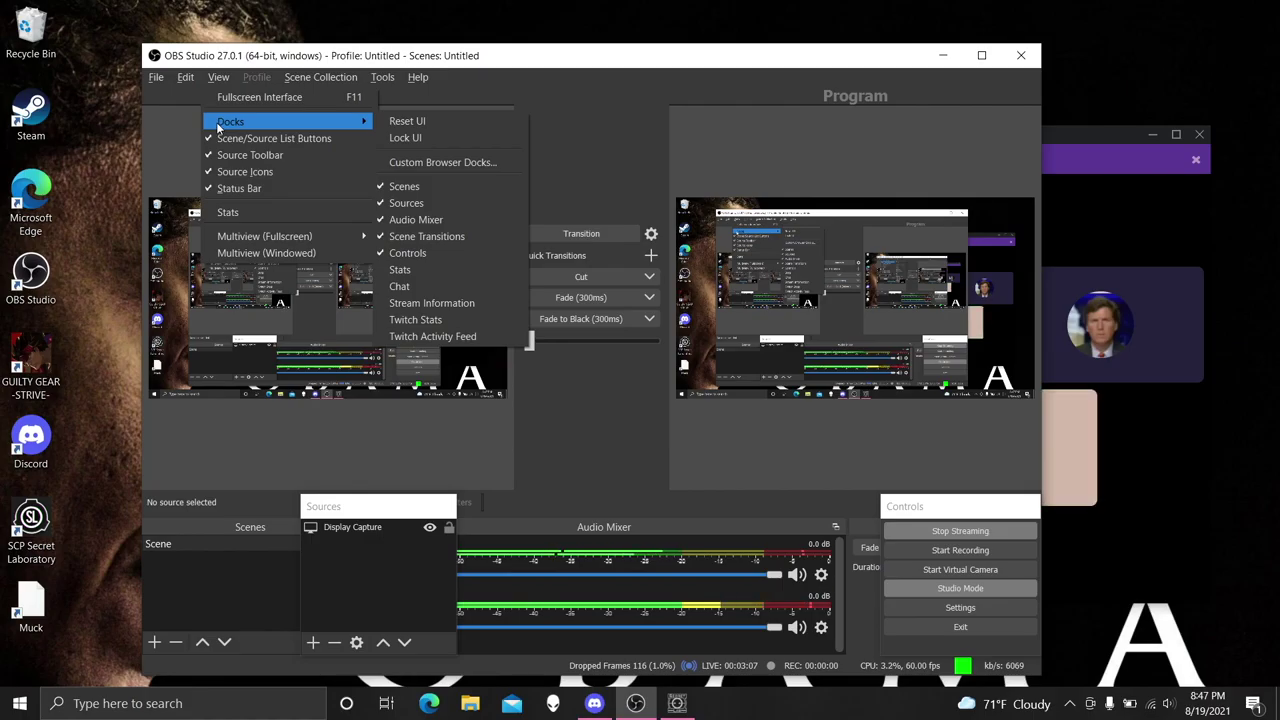
left_click(428, 161)
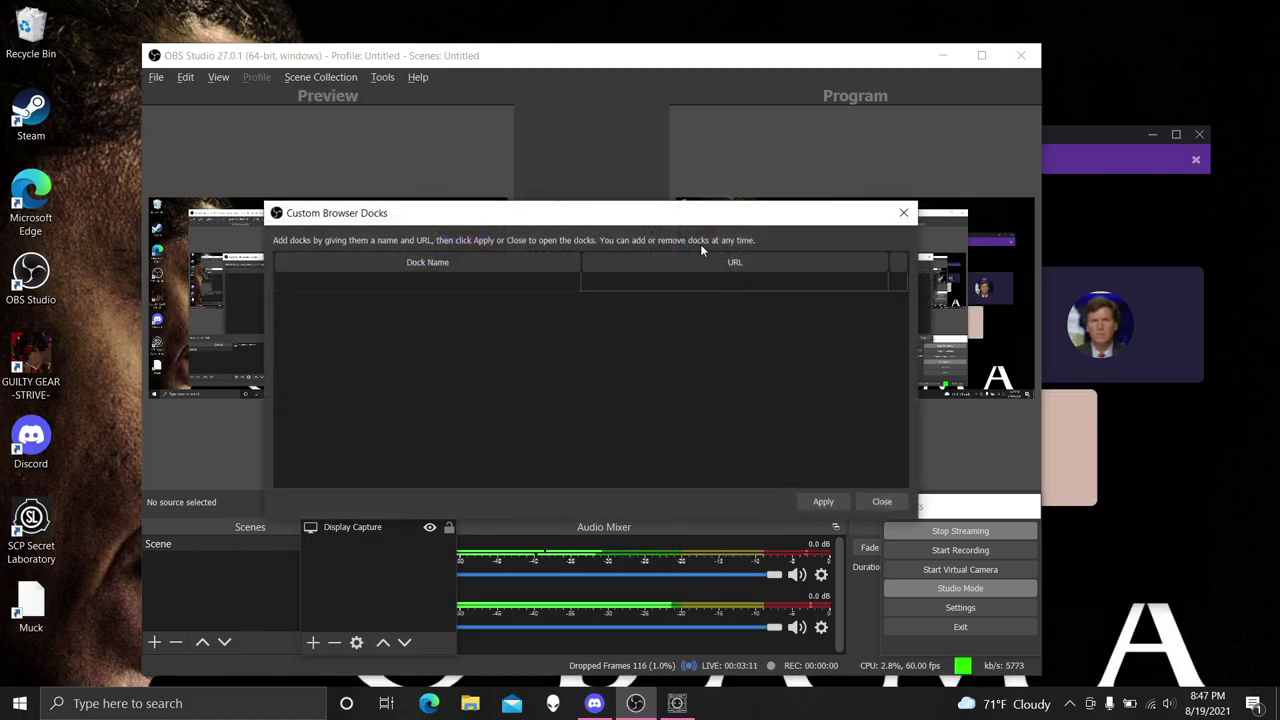
left_click(901, 215)
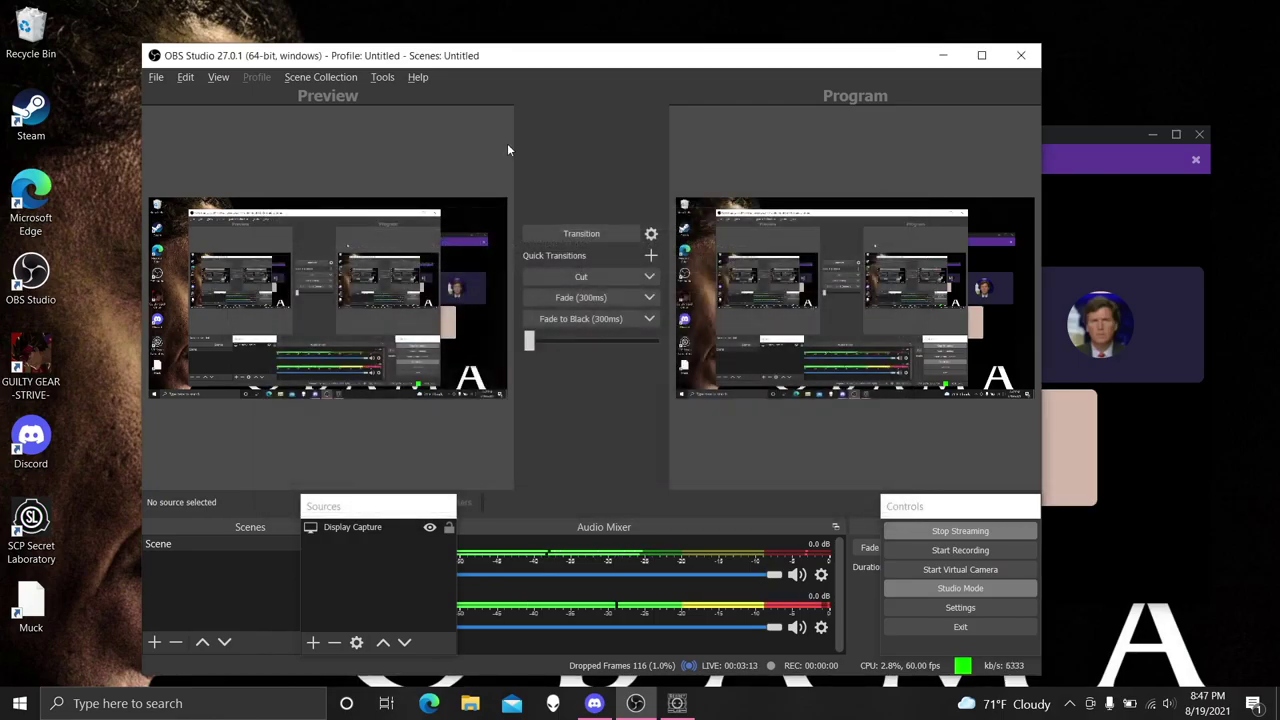
left_click(185, 82)
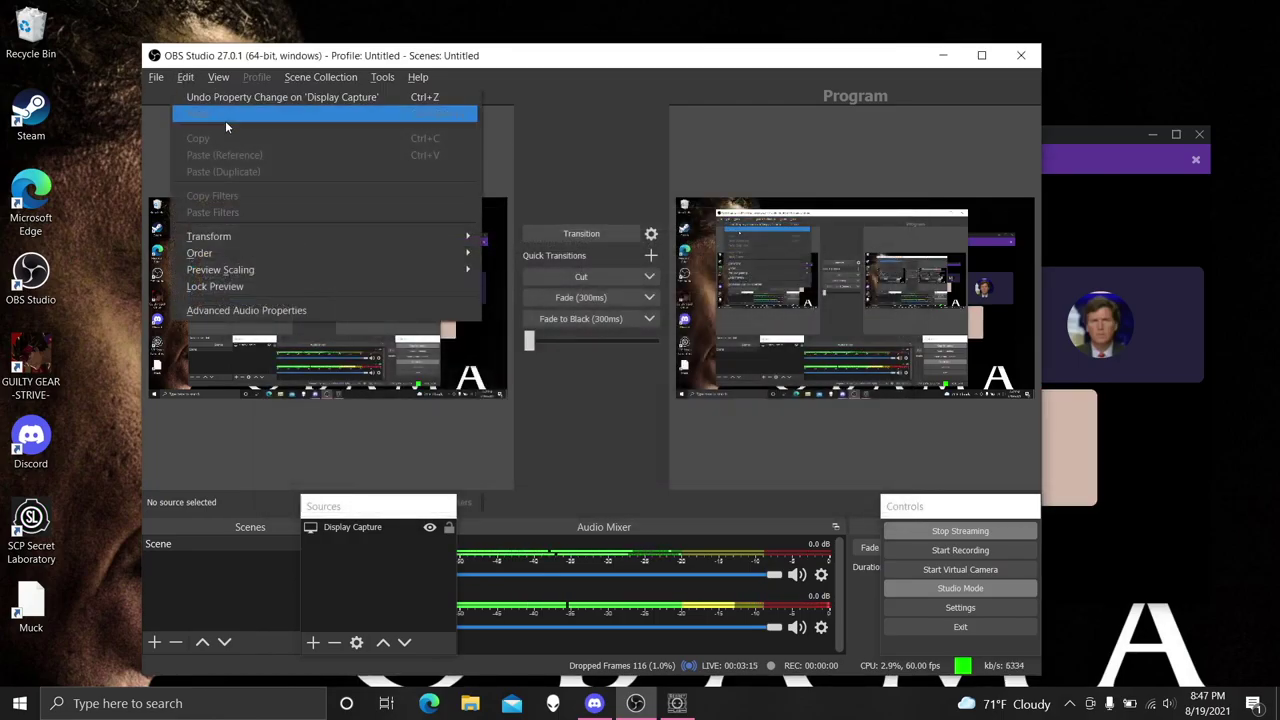
left_click(378, 77)
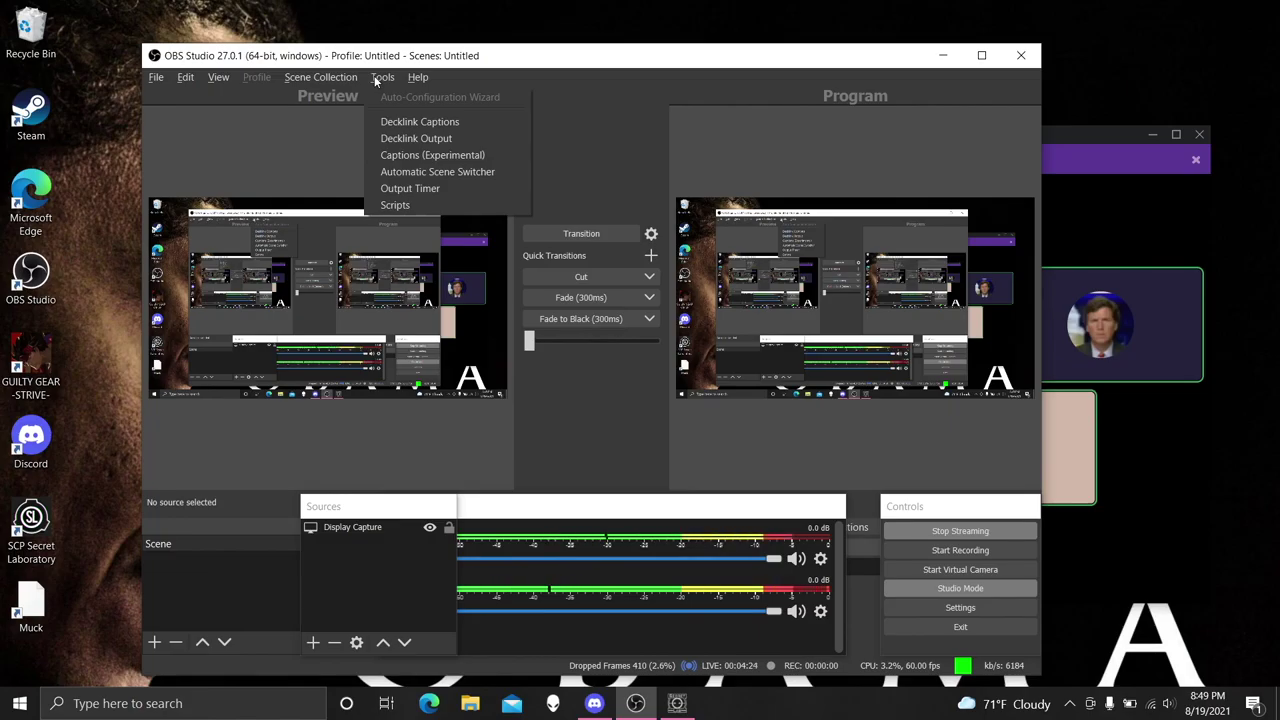
left_click(618, 130)
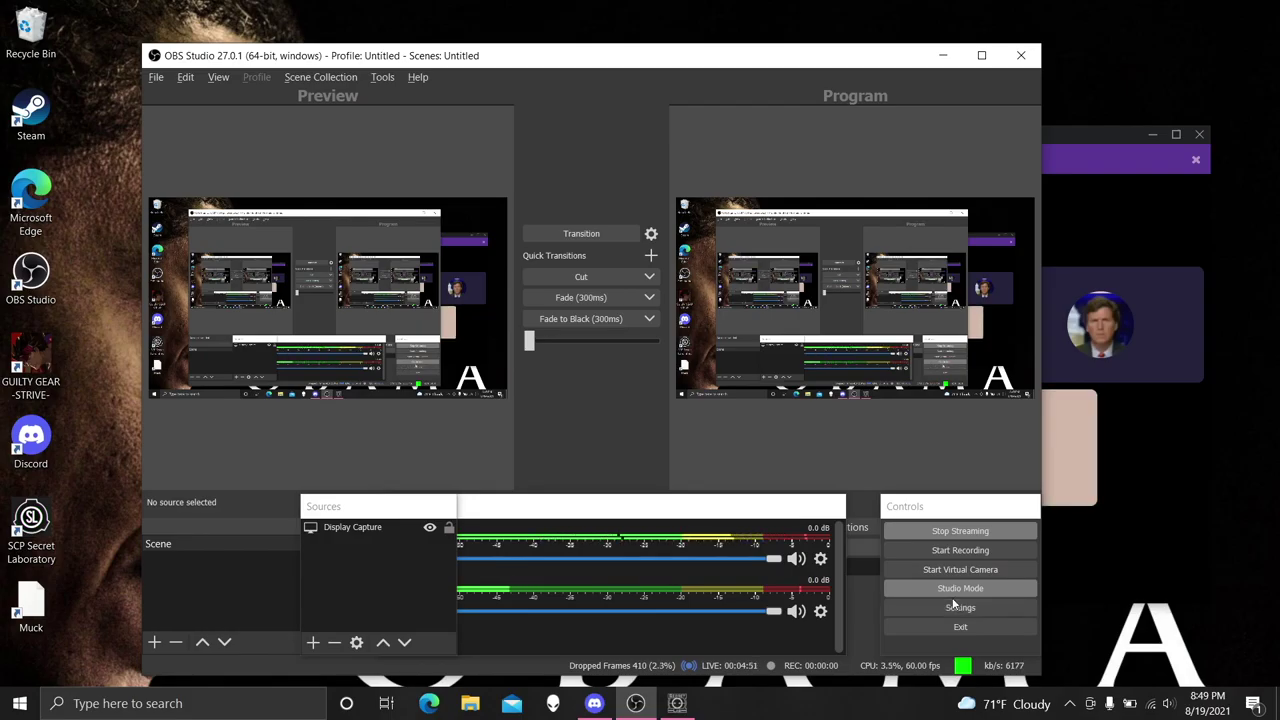
Search the web for 'twi' and open the Twitch.tv - Official Site result from Bing
left_click(223, 703)
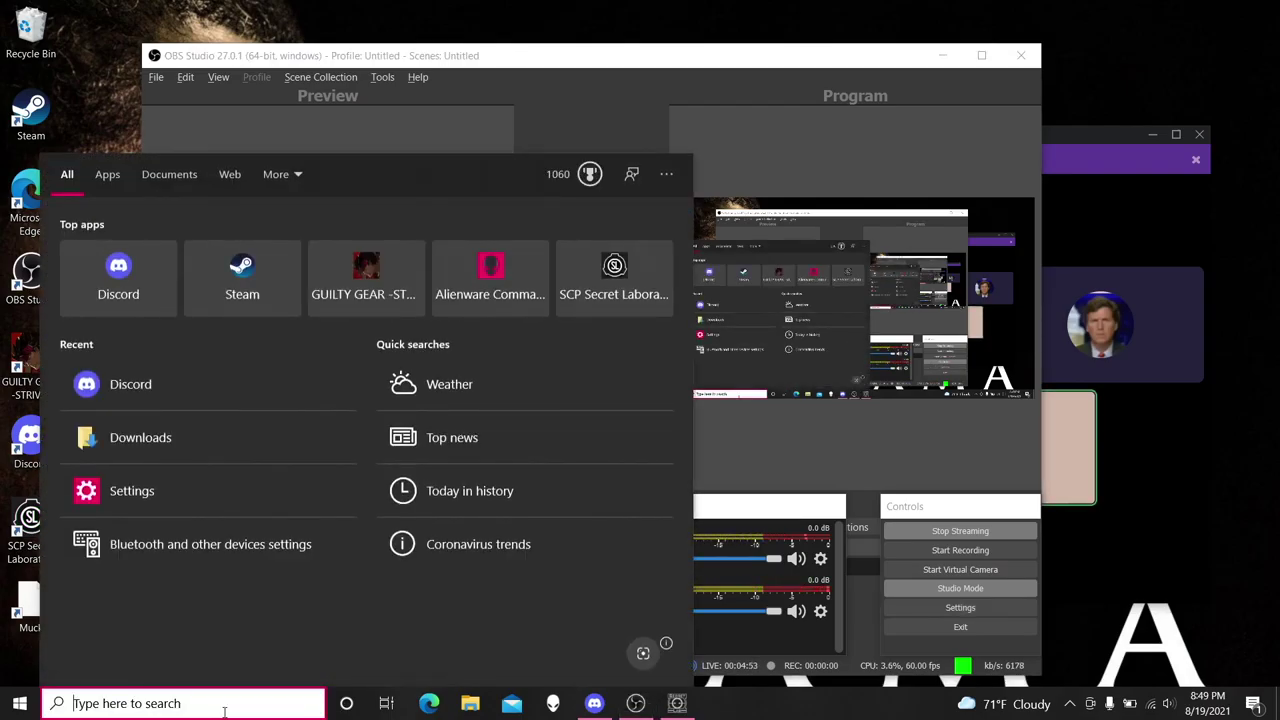
type("twi")
key("Escape")
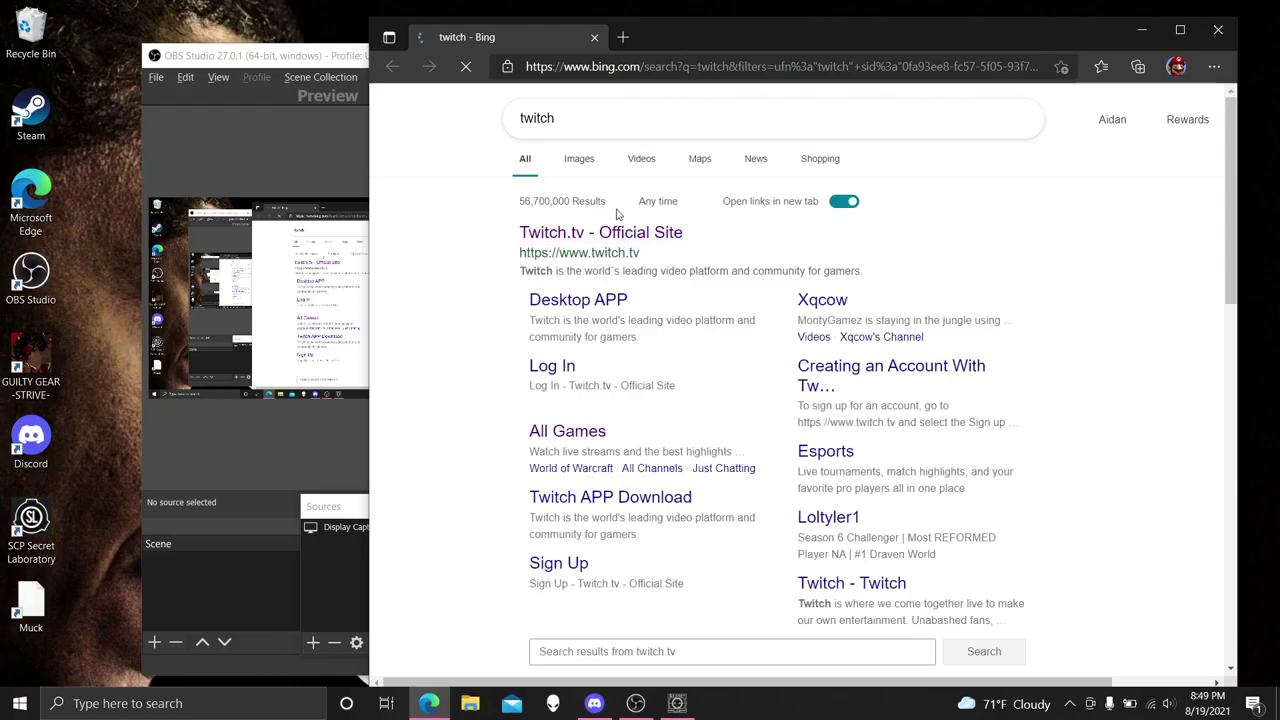
left_click(603, 232)
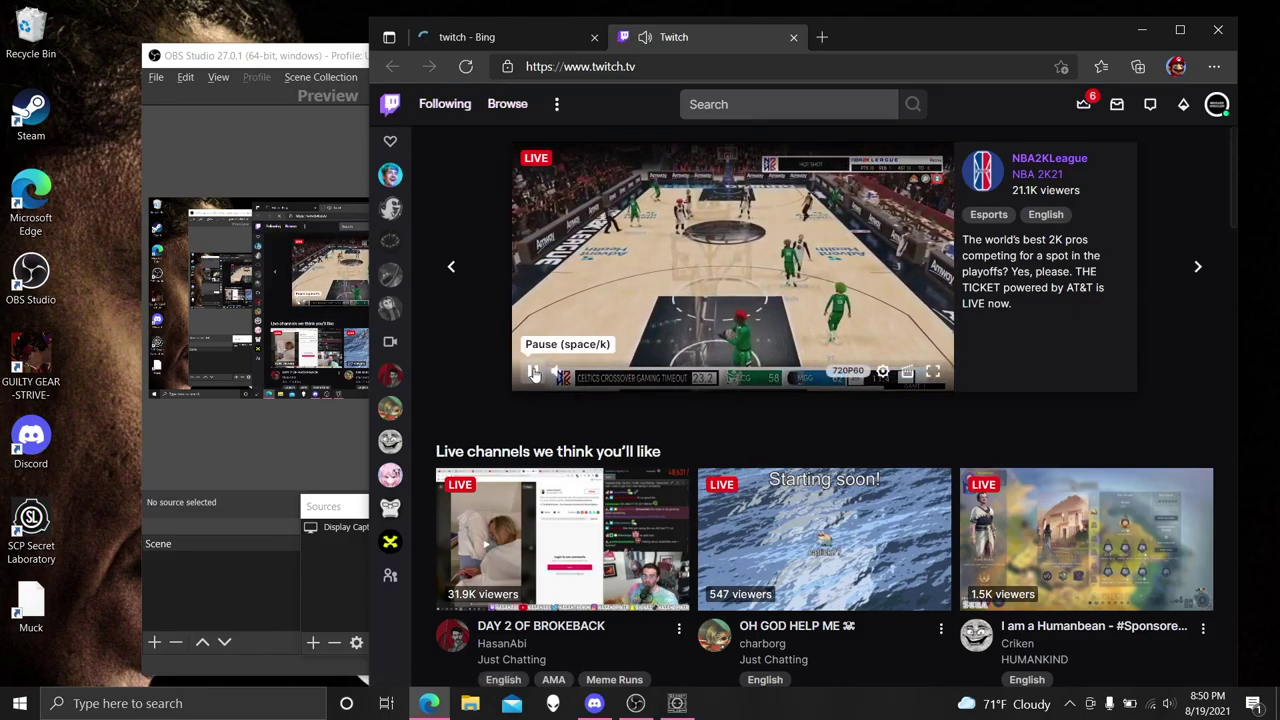
Pause the featured Twitch stream, close the Bing tab, and show the account menu
left_click(532, 371)
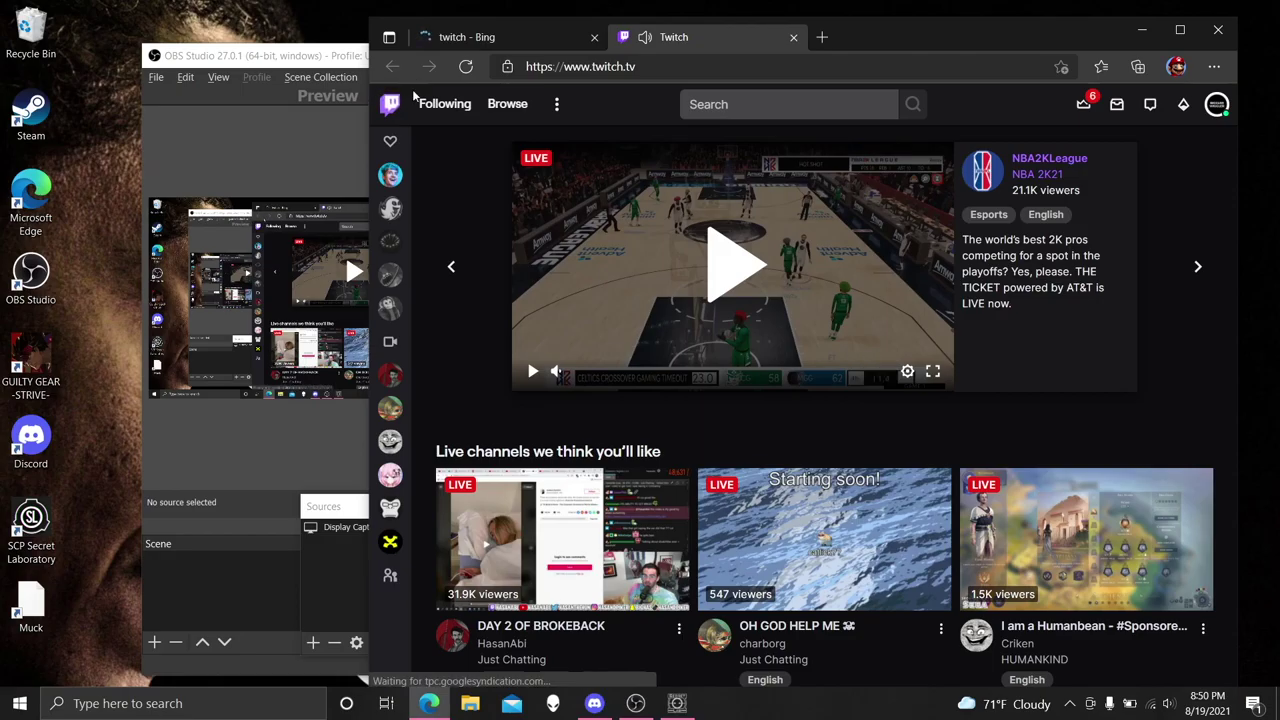
left_click(556, 104)
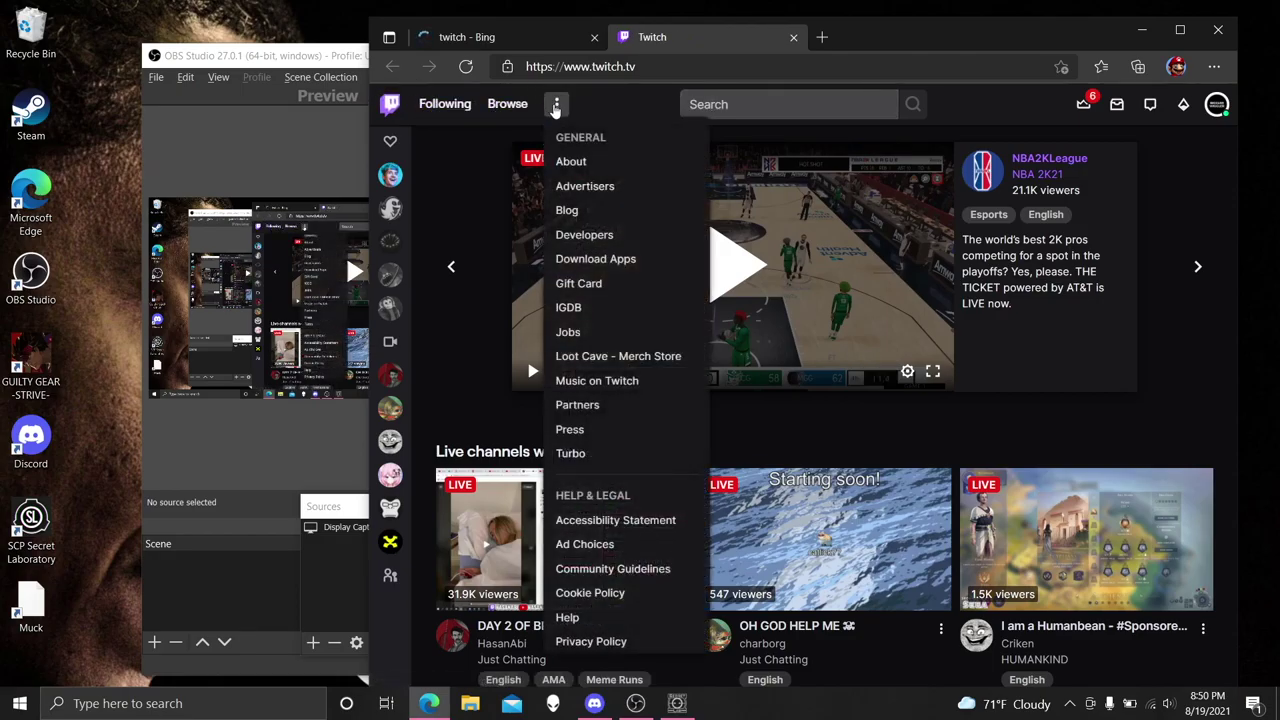
left_click(556, 104)
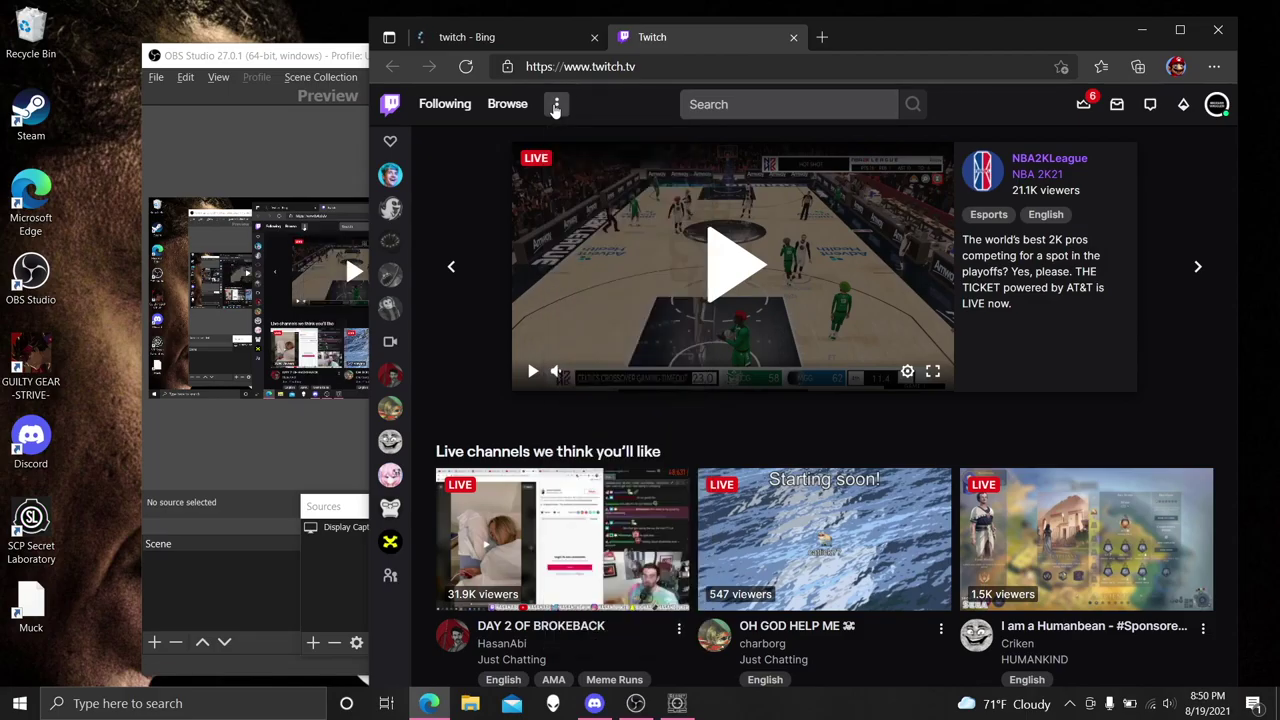
left_click(594, 37)
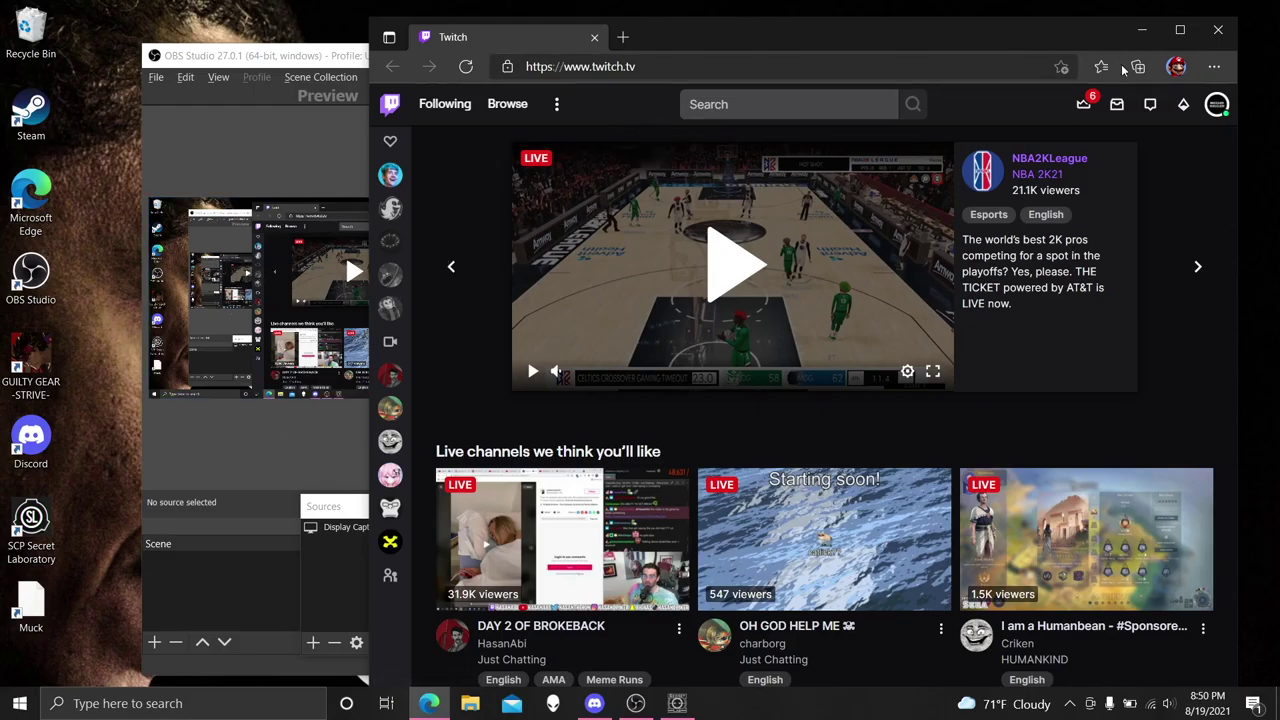
left_click(1214, 115)
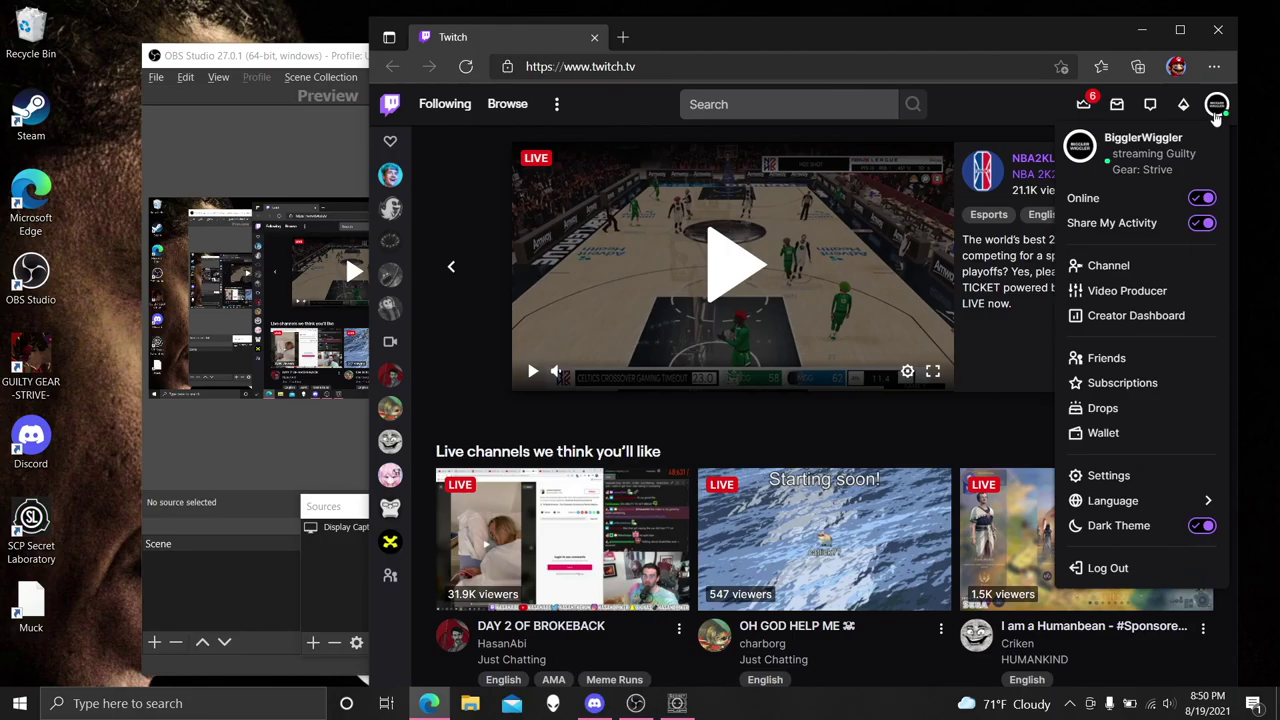
Go to Creator Dashboard, then Stream Manager, and bring up the Edit Stream Info dialog
left_click(1165, 315)
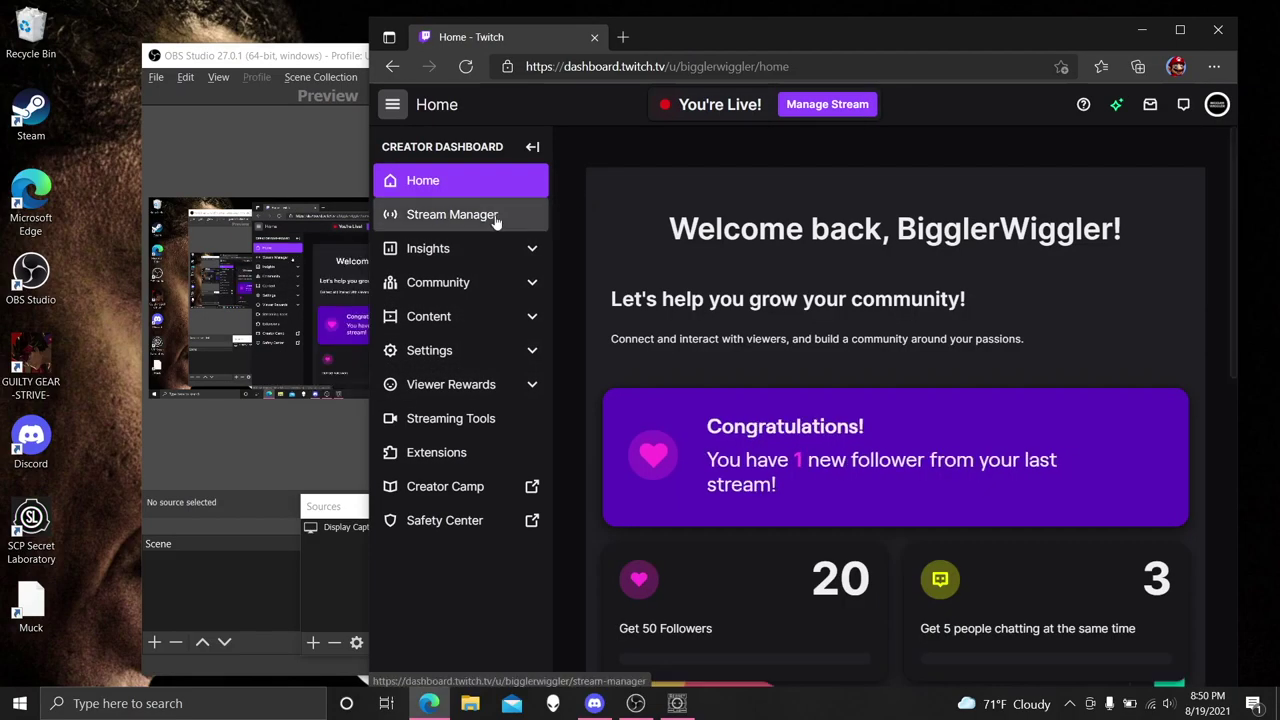
left_click(480, 217)
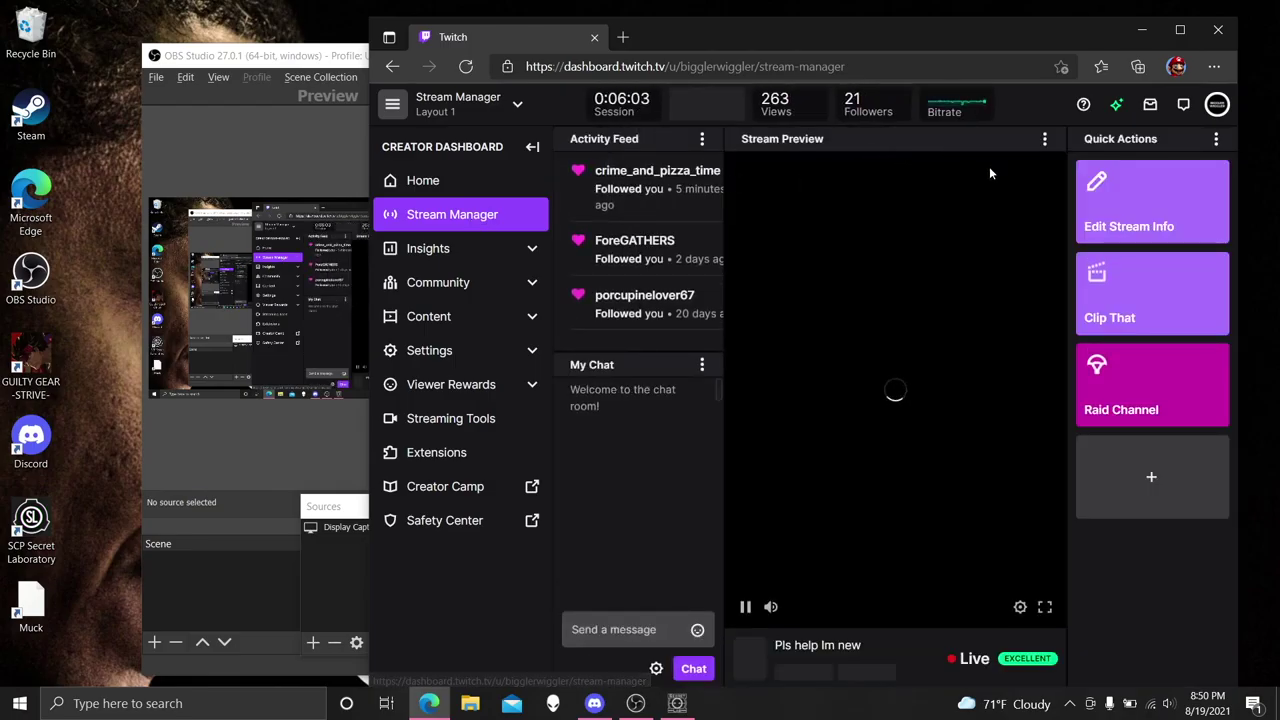
left_click(1153, 240)
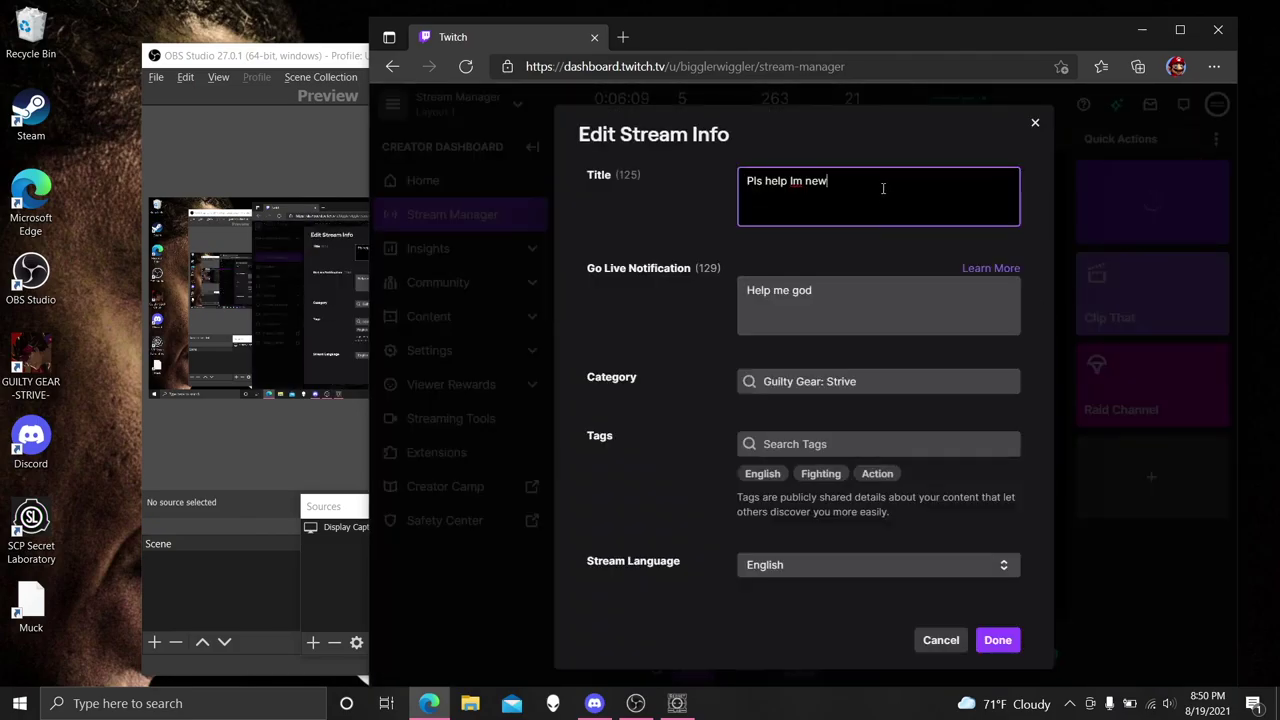
Replace the old stream title with 'First stream on pc'
key("BackSpace")
key("BackSpace")
key("BackSpace")
key("BackSpace")
key("BackSpace")
key("BackSpace")
key("BackSpace")
key("BackSpace")
key("BackSpace")
key("BackSpace")
key("BackSpace")
key("BackSpace")
key("BackSpace")
key("BackSpace")
type("Ive")
key("BackSpace")
key("BackSpace")
key("BackSpace")
key("BackSpace")
key("BackSpace")
key("BackSpace")
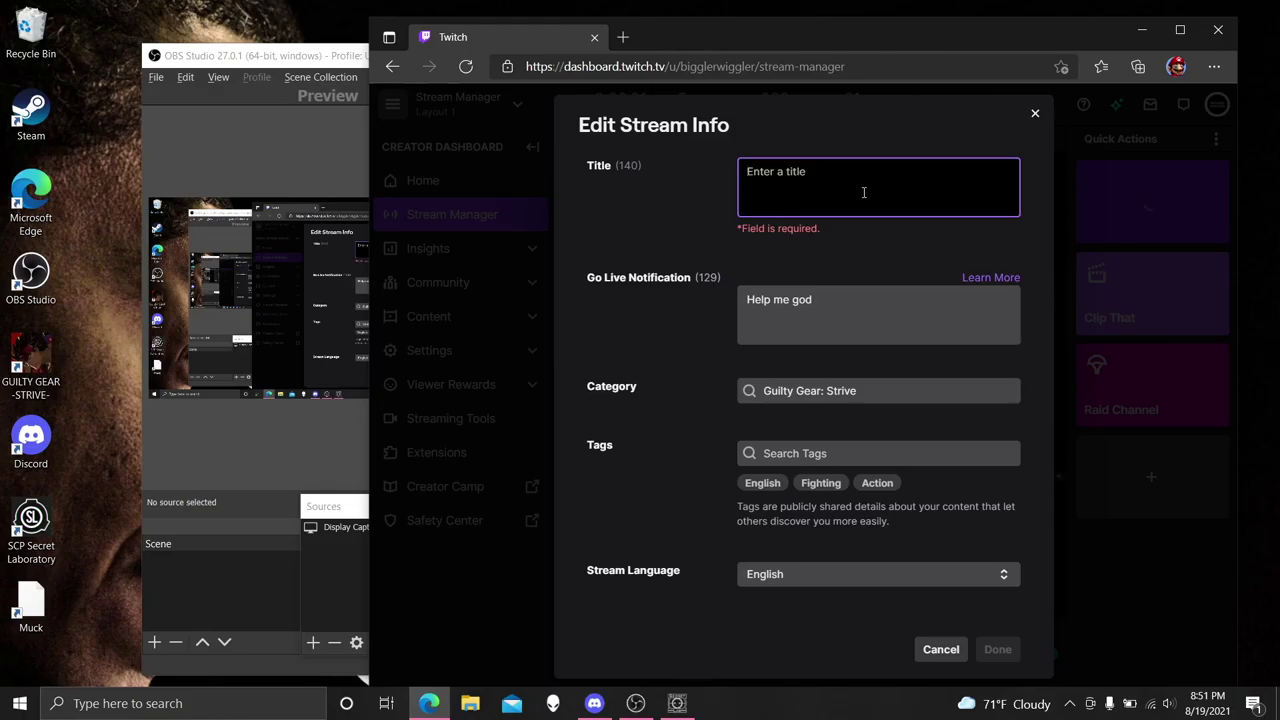
type("First stream on pc")
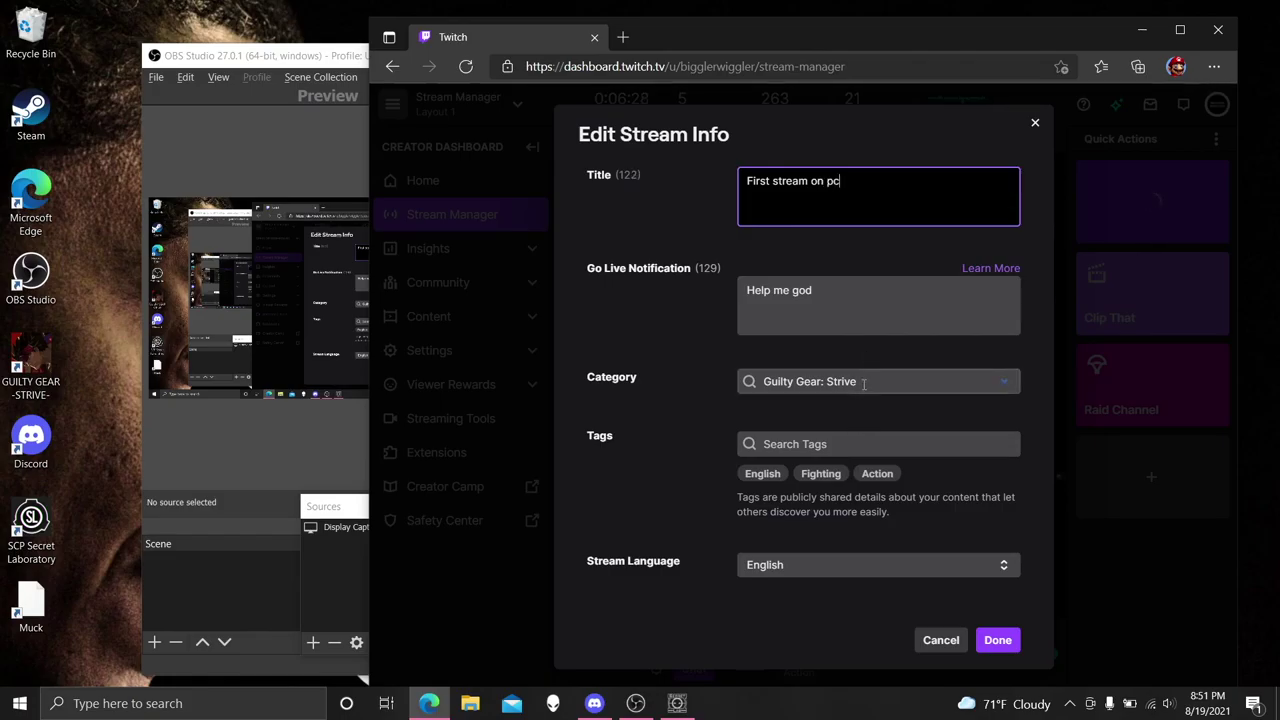
Change the category from Guilty Gear: Strive to SCP: Secret Laboratory and save
left_click(864, 383)
key("BackSpace")
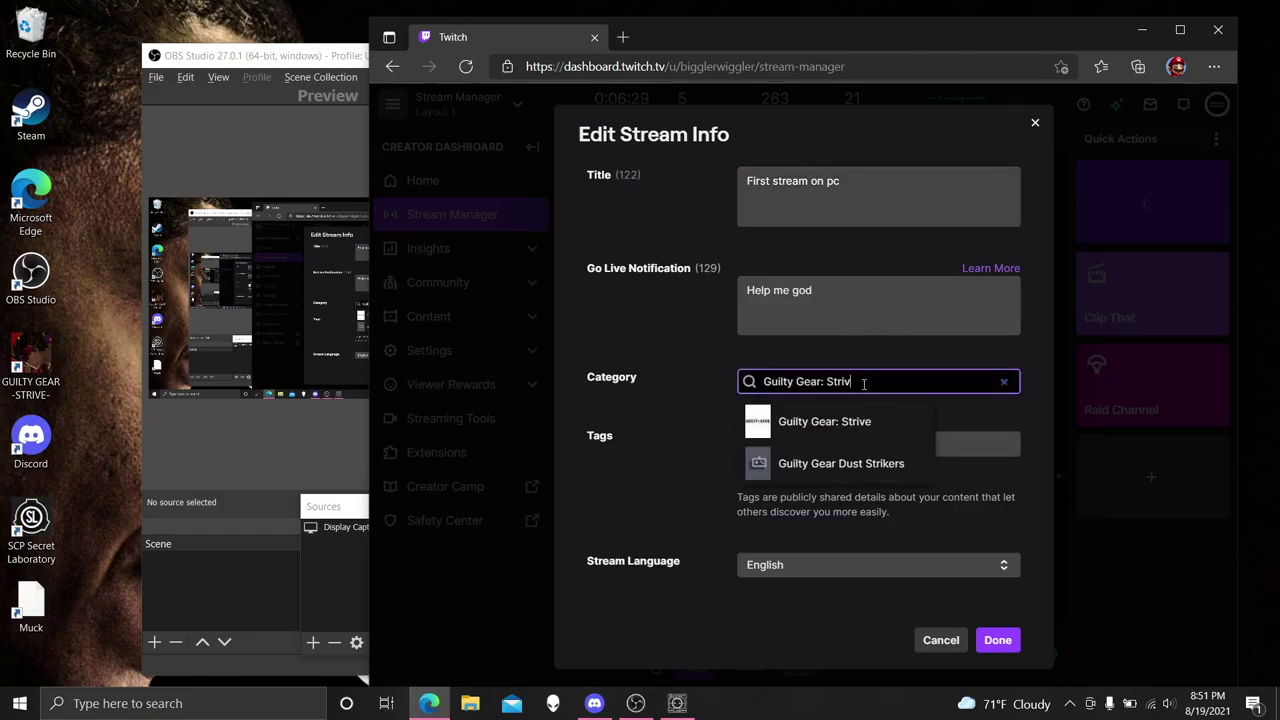
key("BackSpace")
key("BackSpace")
key("BackSpace")
key("BackSpace")
key("BackSpace")
key("BackSpace")
key("BackSpace")
key("BackSpace")
key("BackSpace")
key("BackSpace")
key("BackSpace")
key("BackSpace")
key("BackSpace")
key("BackSpace")
key("BackSpace")
key("BackSpace")
key("BackSpace")
key("BackSpace")
type("s")
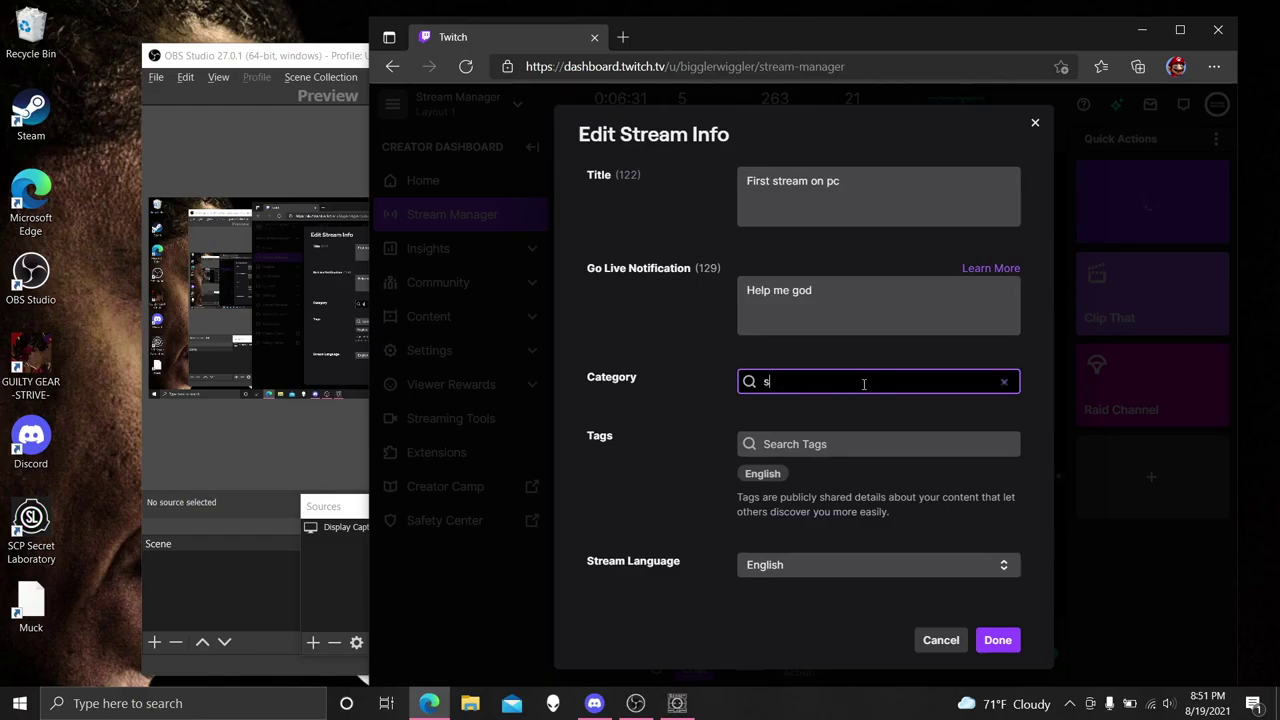
type("cp")
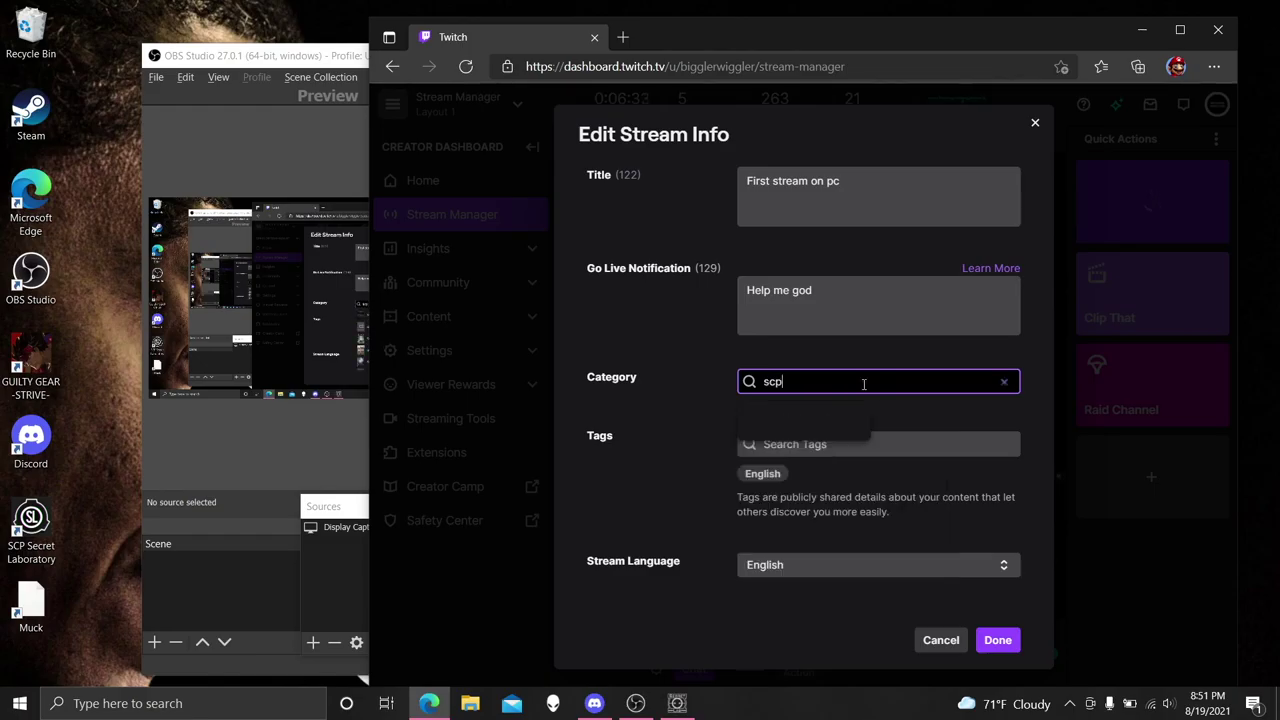
type(" se")
left_click(825, 420)
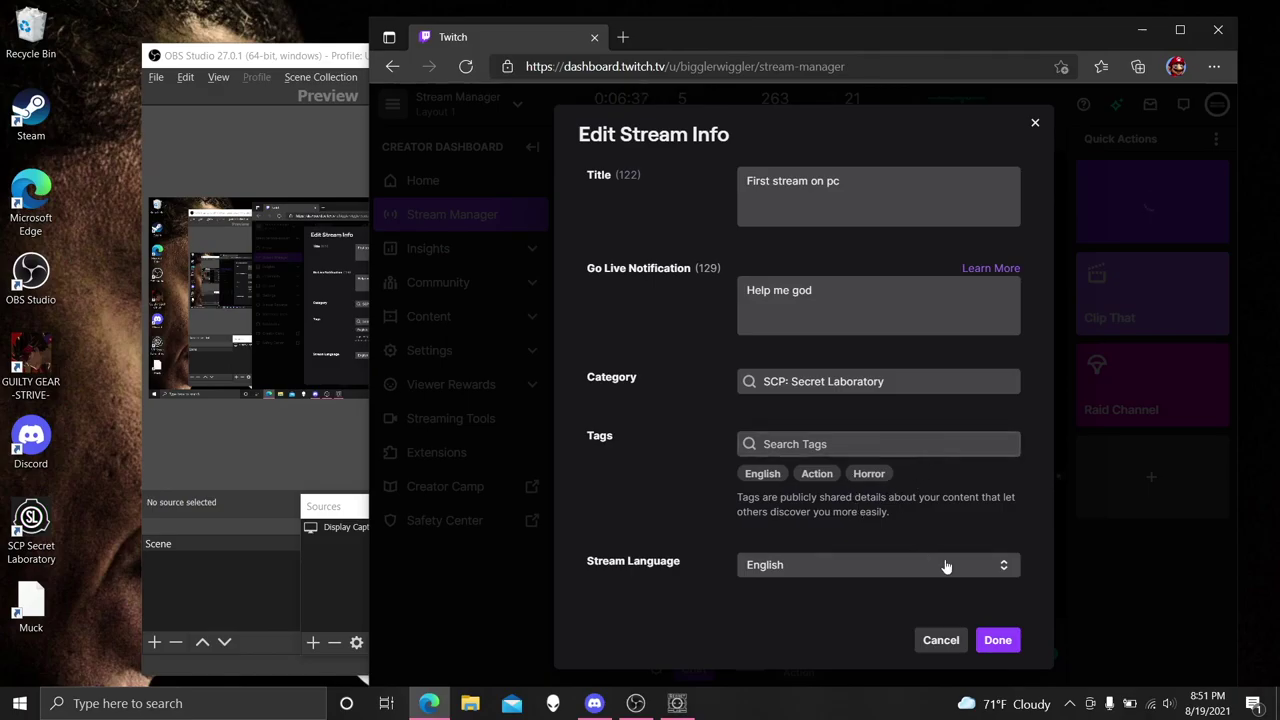
left_click(995, 641)
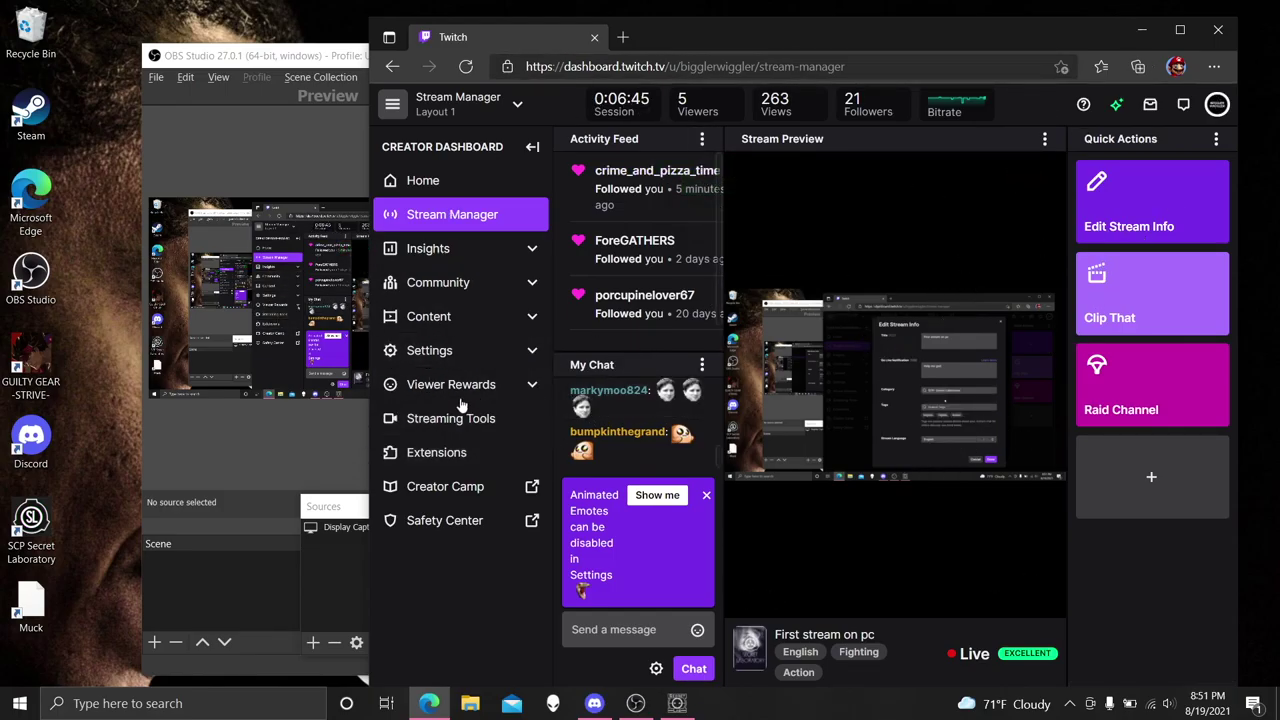
Switch from OBS through the SCP game to bring the Discord voice call forward
left_click(304, 458)
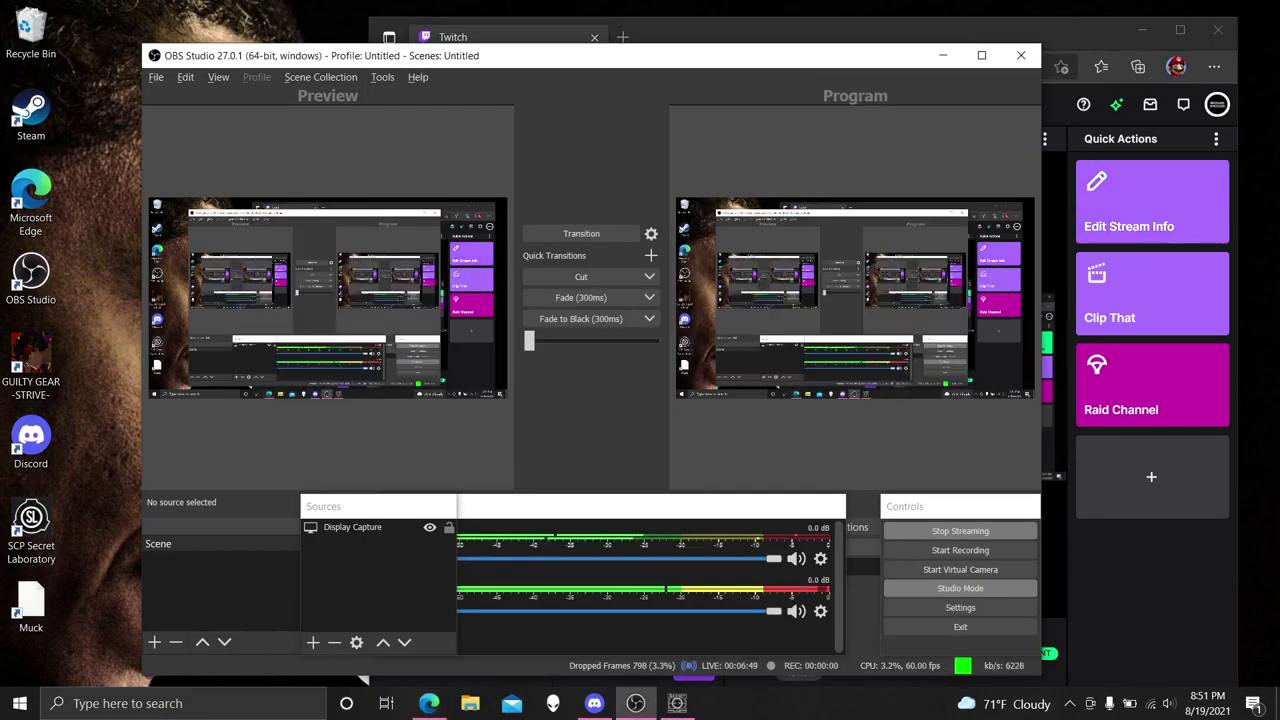
left_click(681, 709)
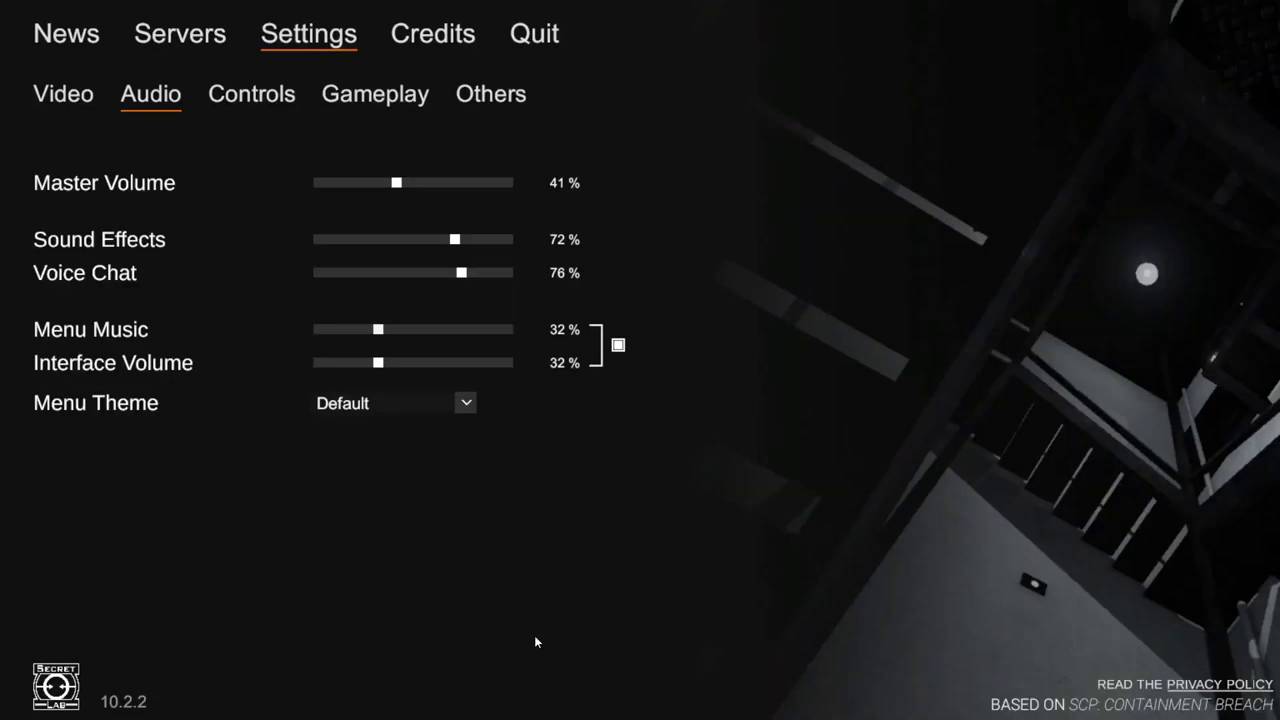
key("super")
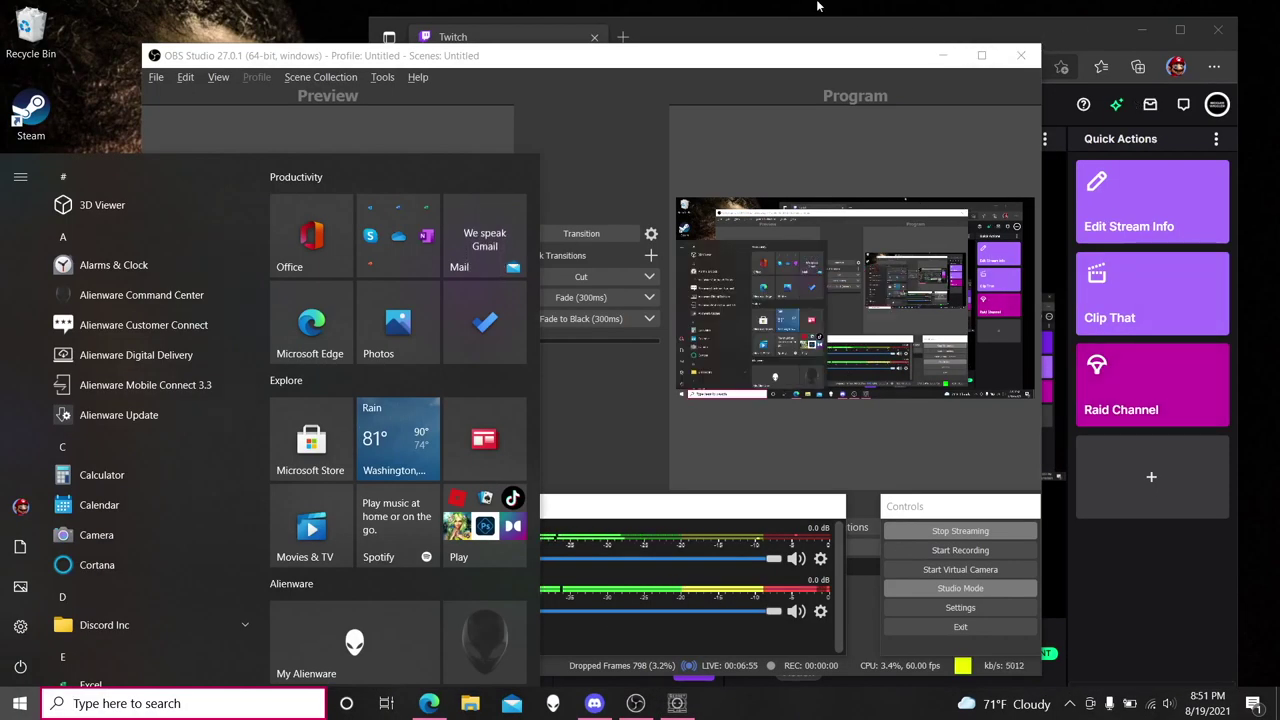
key("super")
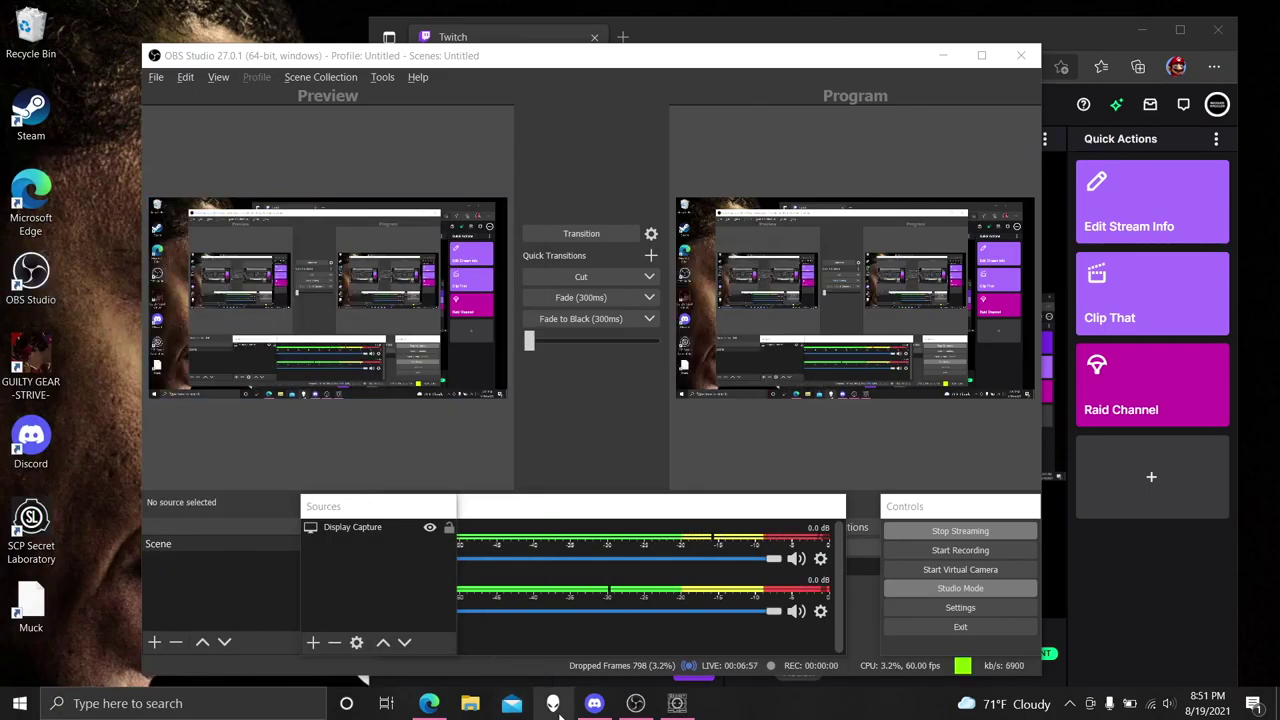
left_click(594, 703)
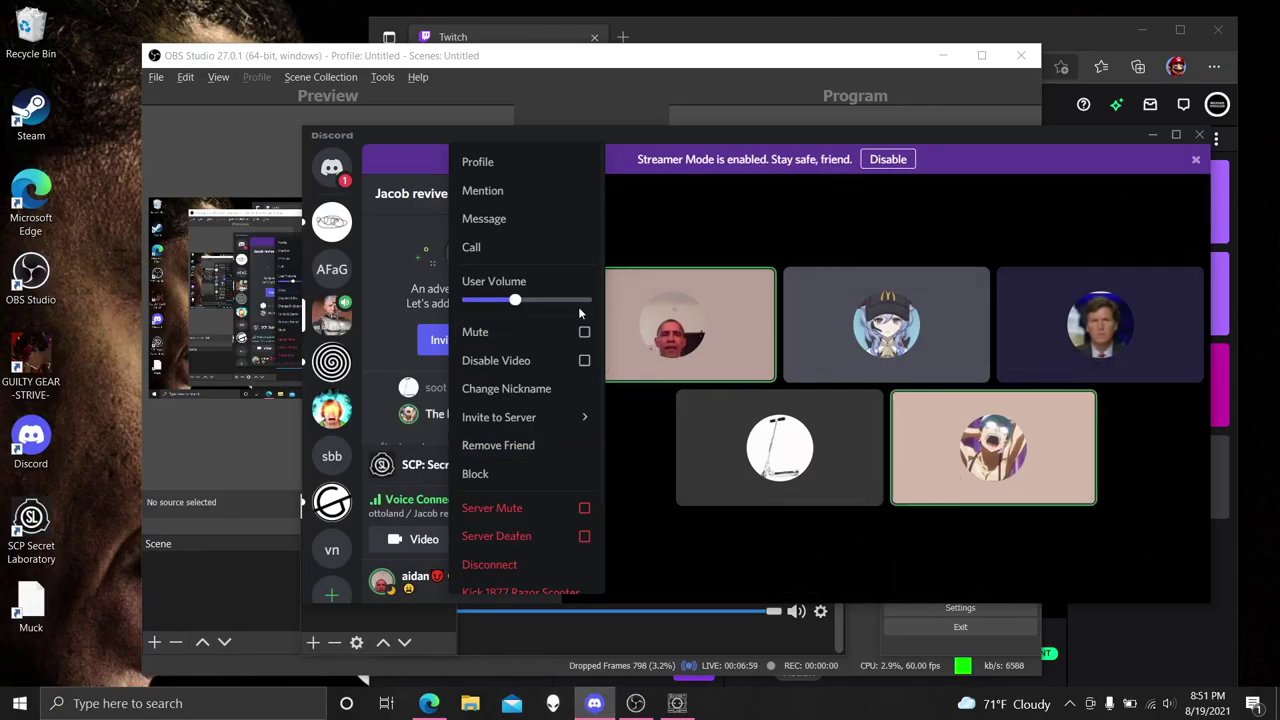